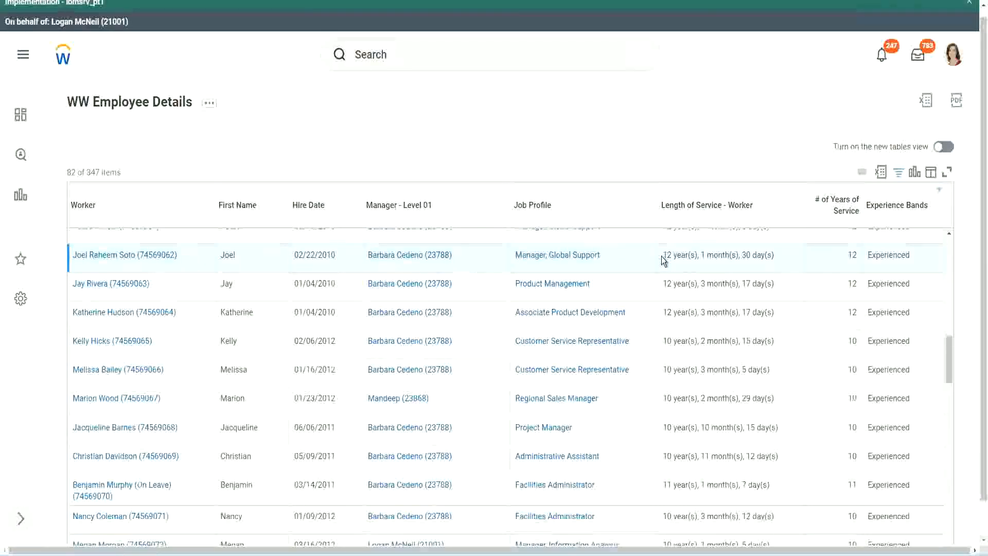
Compare each worker's Length of Service with the # of Years of Service in the WW Employee Details report
{"action": "left_click_drag", "start_coordinate": [663, 256], "coordinate": [700, 254]}
{"action": "double_click", "coordinate": [702, 255]}
{"action": "double_click", "coordinate": [748, 254]}
{"action": "left_click", "coordinate": [827, 265]}
{"action": "double_click", "coordinate": [827, 265]}
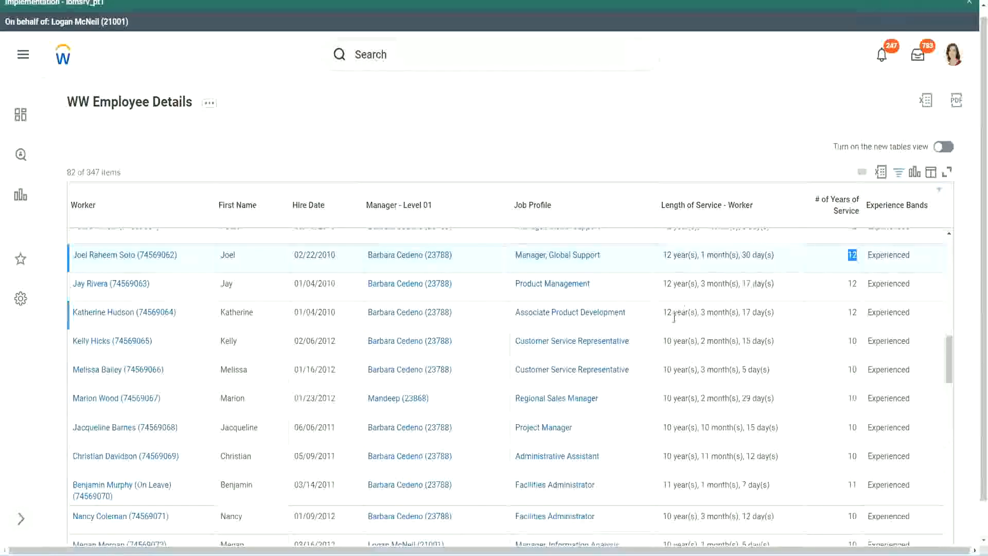
{"action": "left_click", "coordinate": [678, 456]}
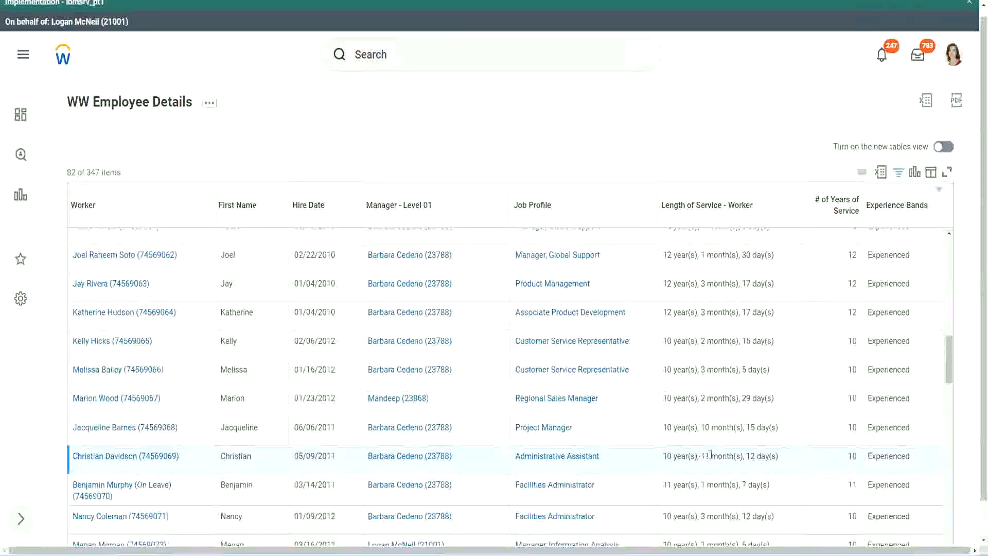
{"action": "left_click_drag", "start_coordinate": [702, 456], "coordinate": [757, 457]}
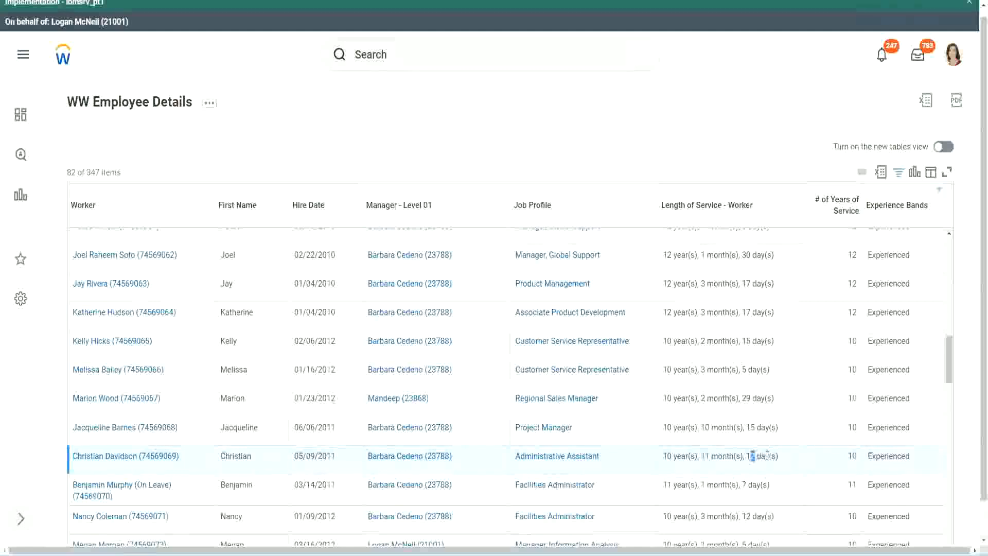
{"action": "left_click", "coordinate": [767, 456]}
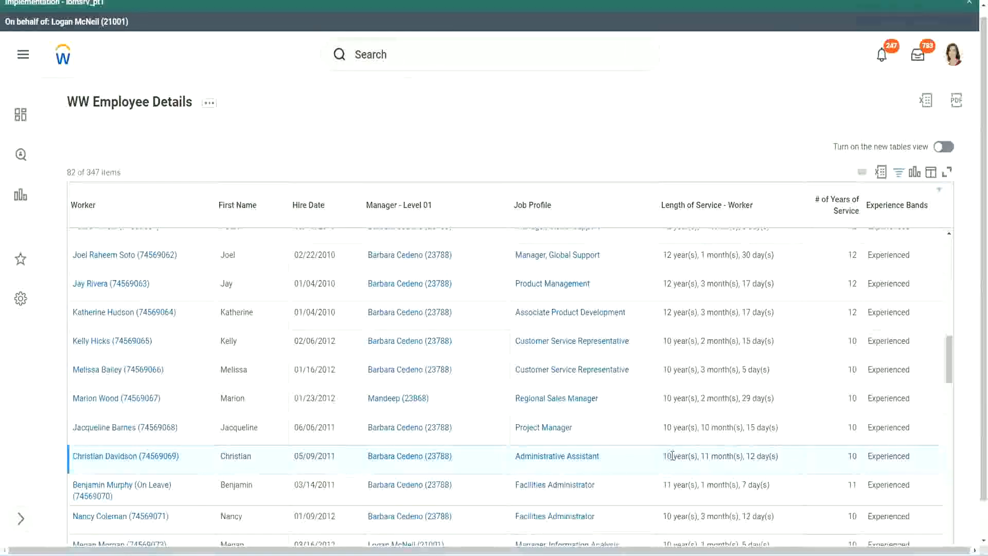
{"action": "double_click", "coordinate": [852, 456]}
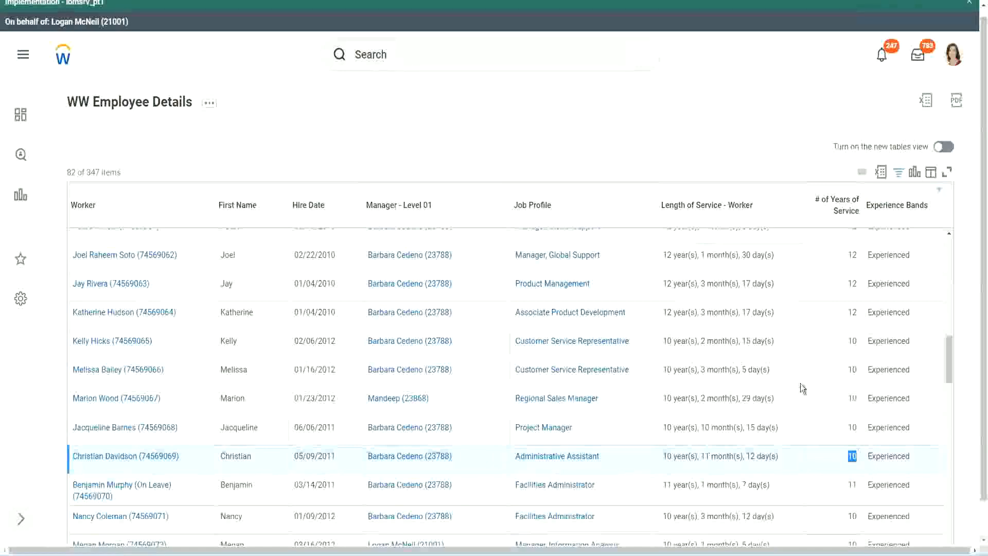
{"action": "left_click", "coordinate": [850, 324]}
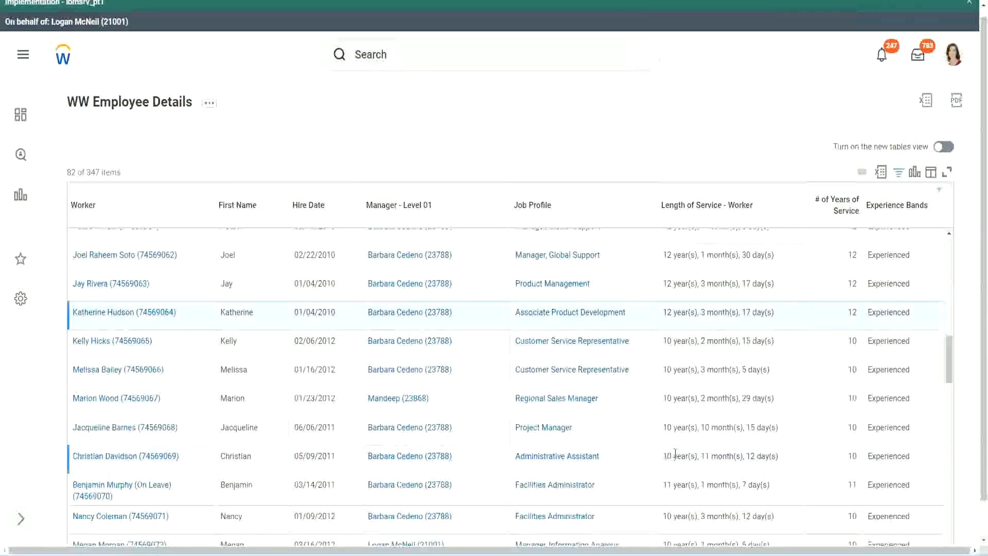
{"action": "left_click_drag", "start_coordinate": [675, 453], "coordinate": [663, 455]}
{"action": "left_click", "coordinate": [746, 453]}
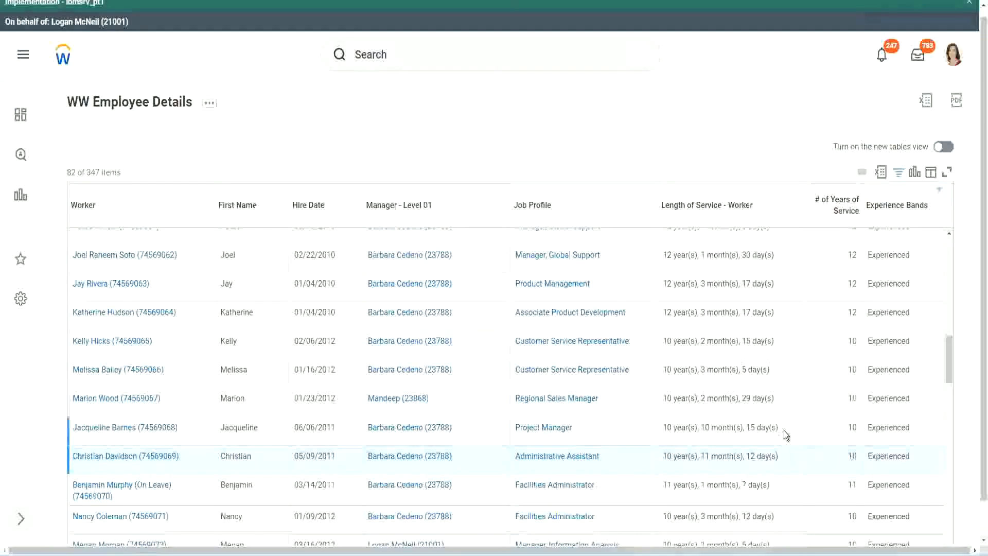
{"action": "double_click", "coordinate": [853, 255]}
{"action": "left_click_drag", "start_coordinate": [663, 255], "coordinate": [786, 251]}
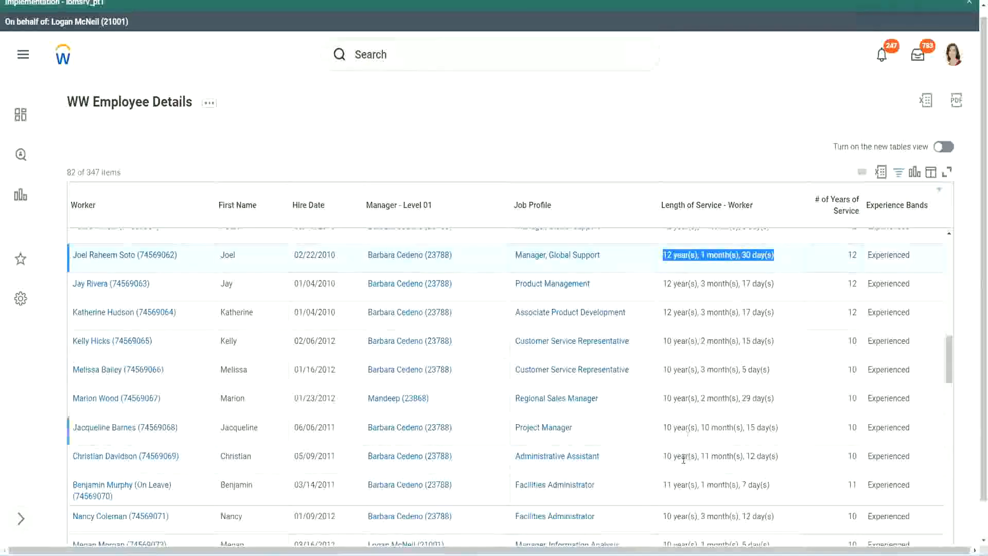
{"action": "left_click", "coordinate": [770, 456]}
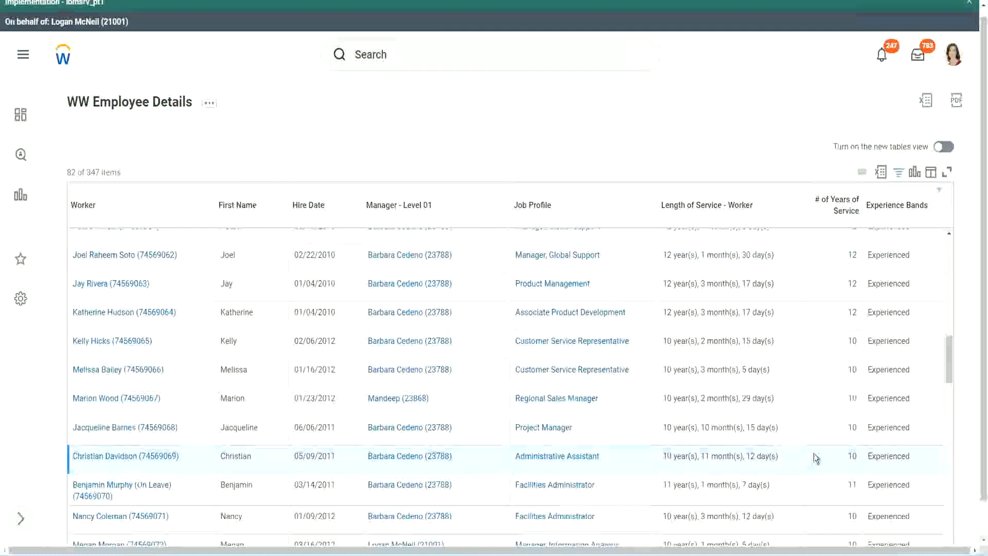
{"action": "double_click", "coordinate": [850, 456]}
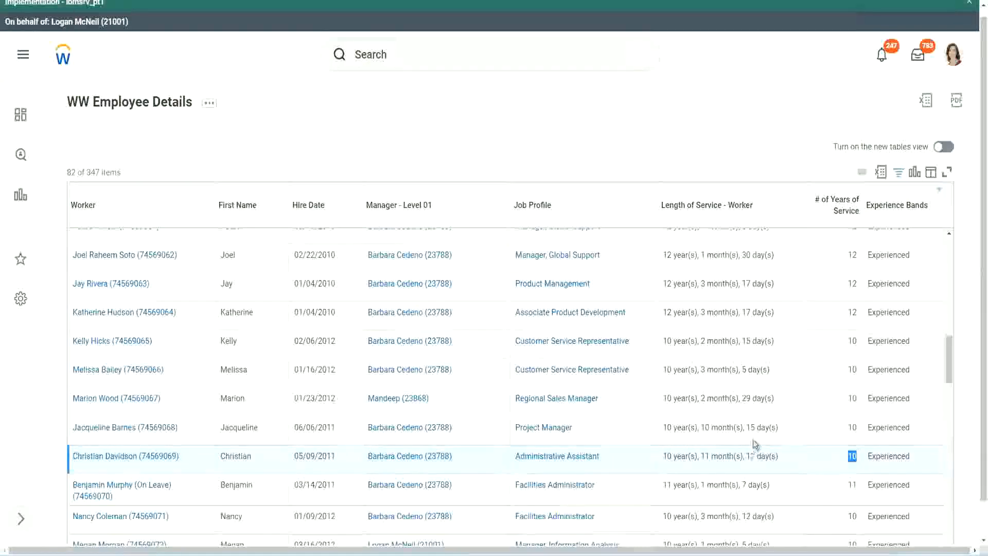
{"action": "left_click", "coordinate": [817, 459]}
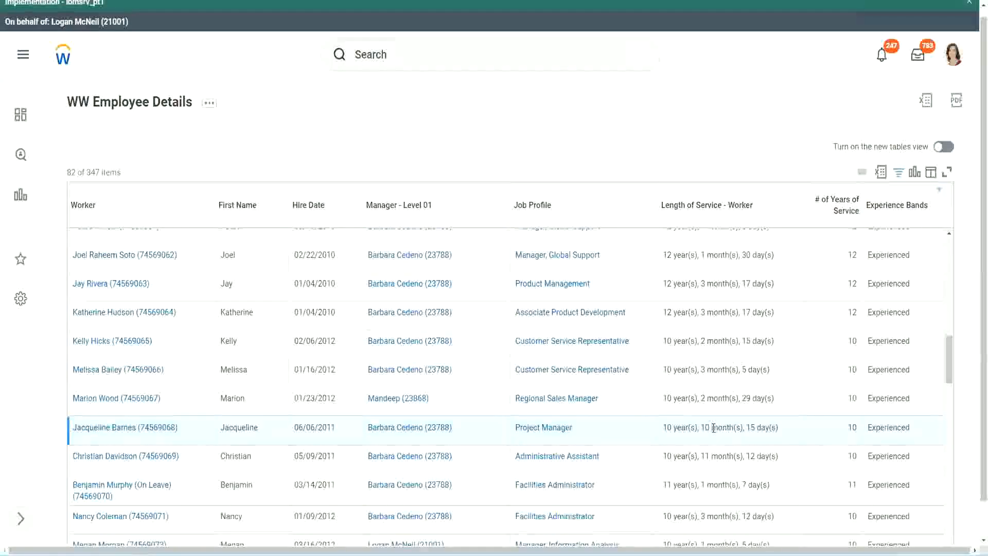
{"action": "double_click", "coordinate": [705, 427]}
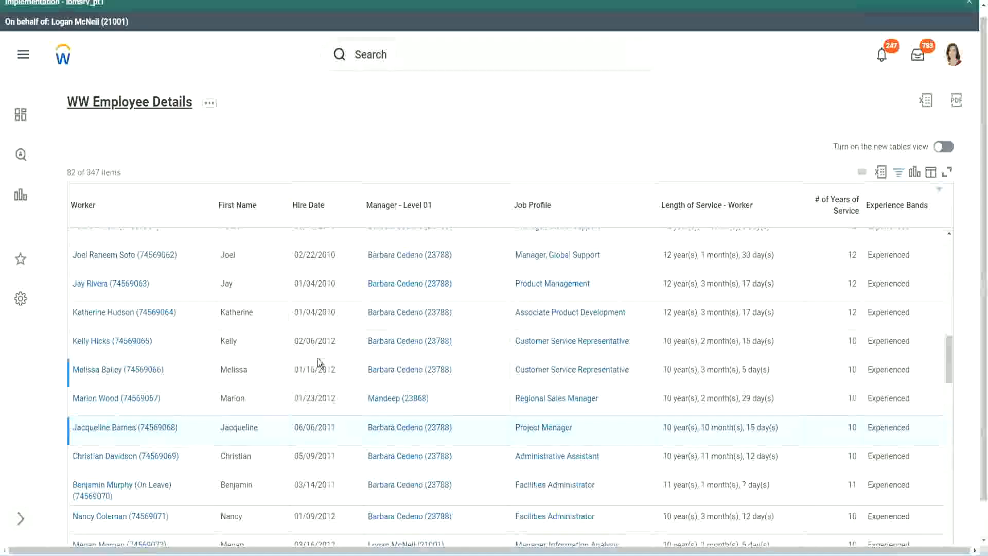
Open the Experience Bands column's calculated field definition in a new tab and review its conditions and return values
{"action": "scroll", "coordinate": [322, 355], "scroll_direction": "down", "scroll_amount": 5}
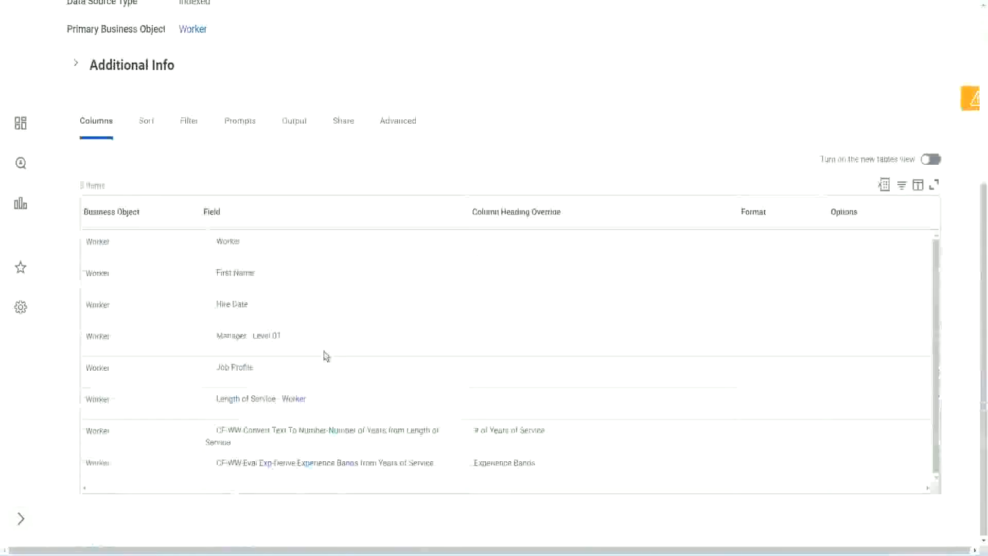
{"action": "right_click", "coordinate": [268, 469]}
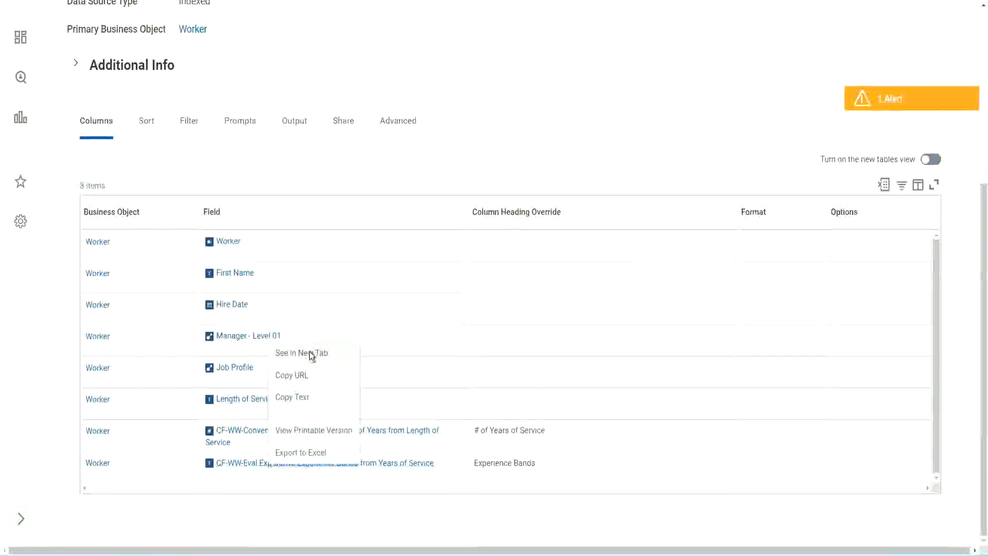
{"action": "left_click", "coordinate": [310, 353]}
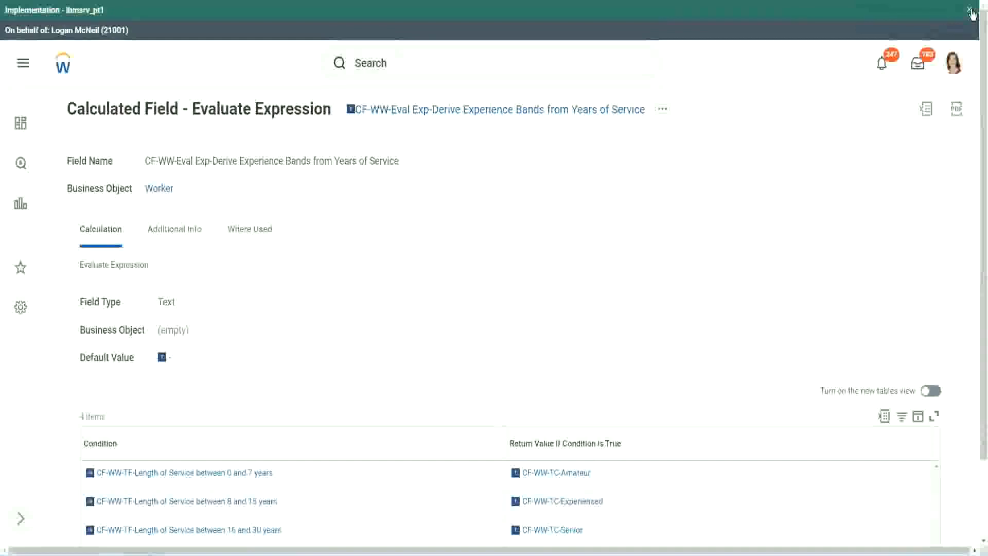
{"action": "left_click", "coordinate": [971, 10]}
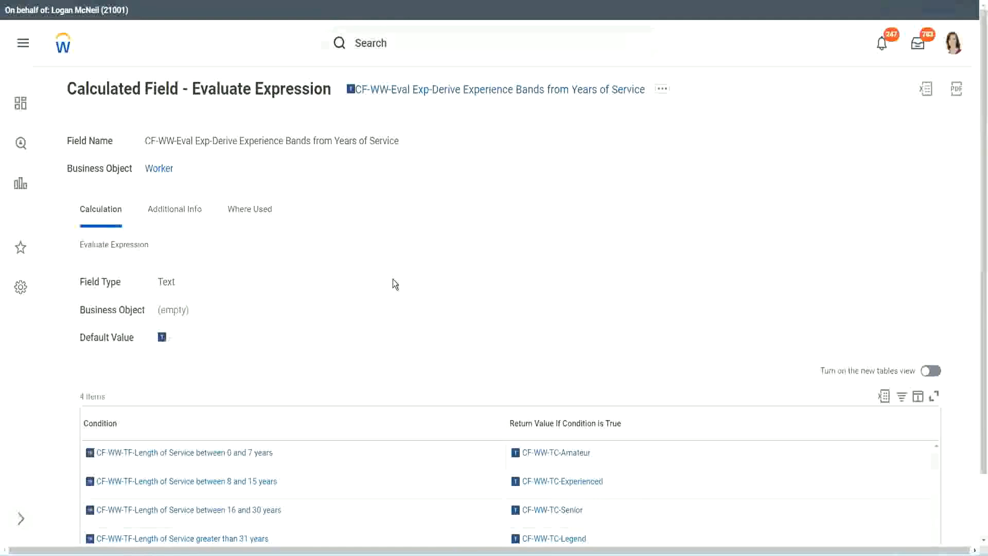
{"action": "scroll", "coordinate": [393, 290], "scroll_direction": "down", "scroll_amount": 1}
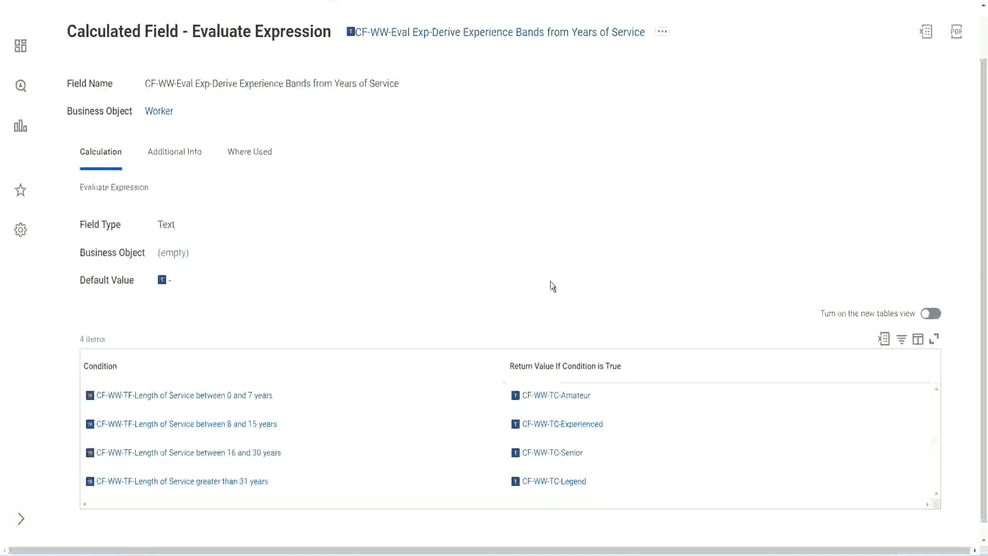
Copy the name of the calculated field CF-WW-Eval Exp-Derive Experience Bands from Years of Service
{"action": "left_click", "coordinate": [448, 364]}
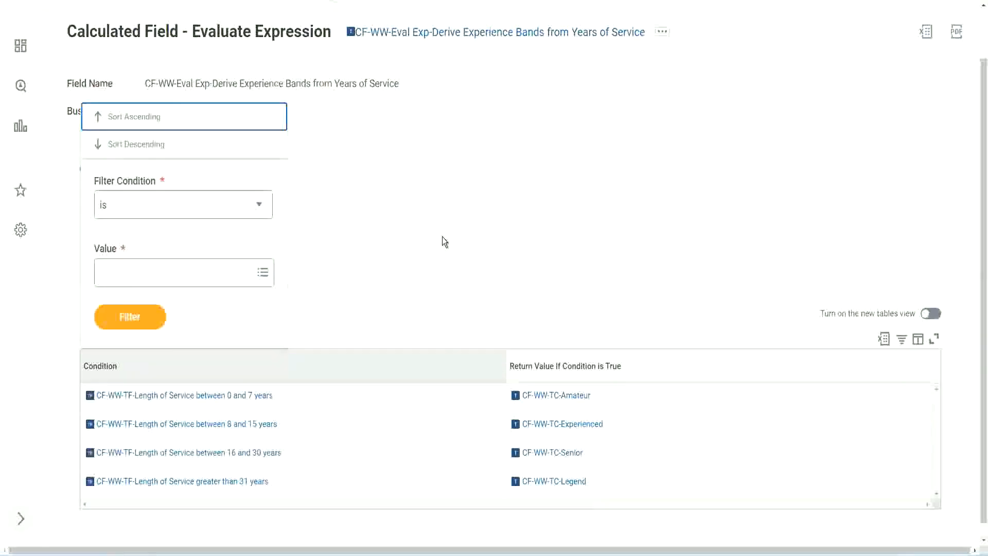
{"action": "left_click", "coordinate": [441, 237]}
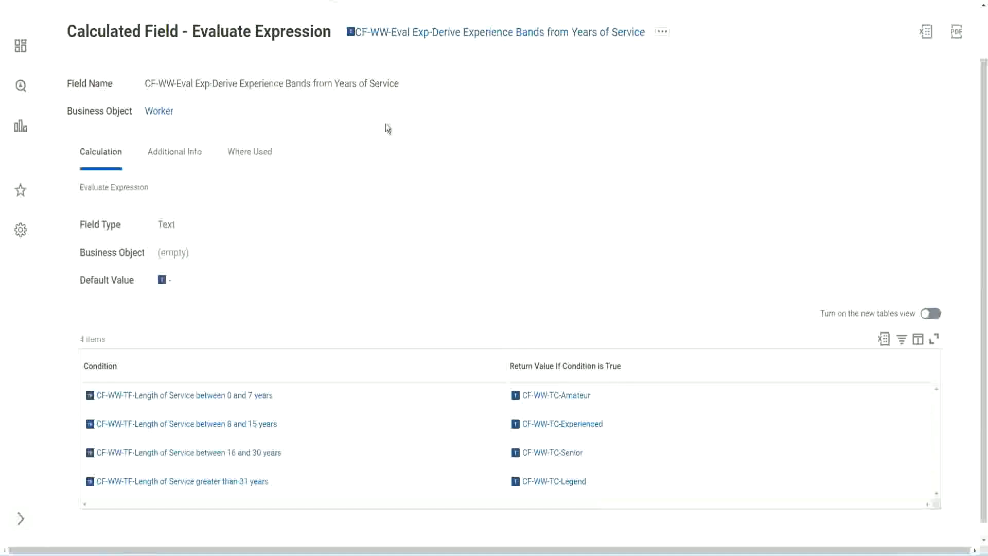
{"action": "right_click", "coordinate": [435, 36]}
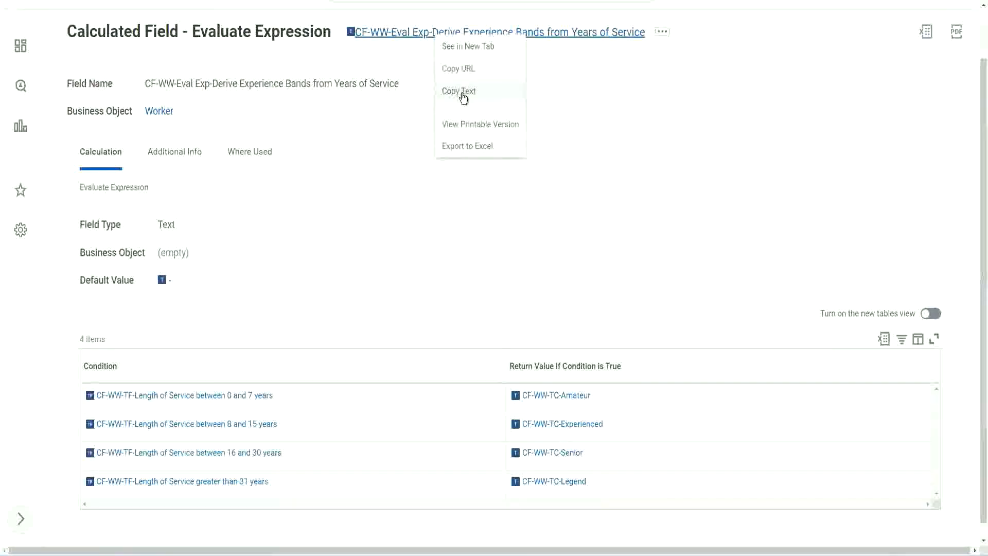
{"action": "left_click", "coordinate": [464, 98]}
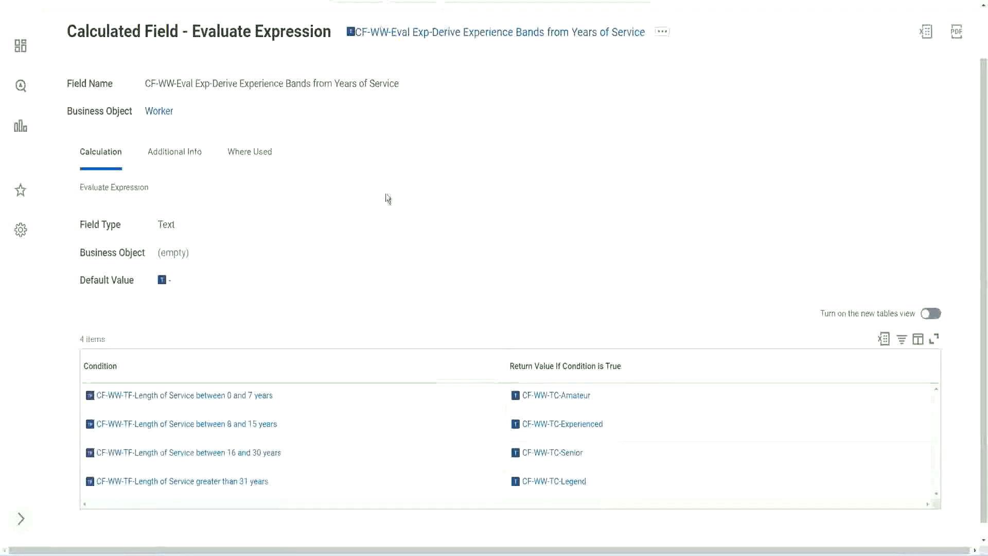
Return to the report definition, search for "create cal field" and open the Create Calculated Field task
{"action": "scroll", "coordinate": [386, 201], "scroll_direction": "up", "scroll_amount": 1}
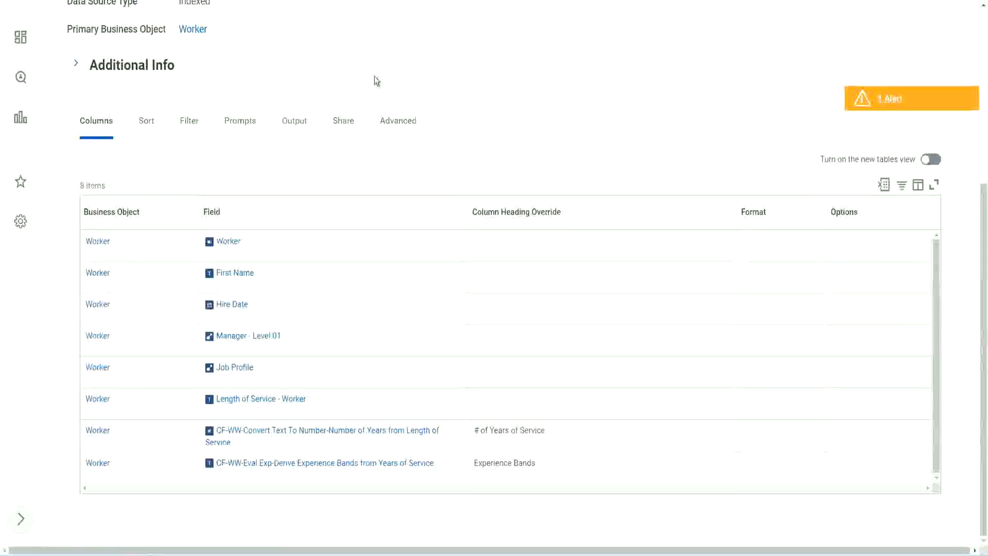
{"action": "scroll", "coordinate": [392, 72], "scroll_direction": "up", "scroll_amount": 4}
{"action": "left_click", "coordinate": [401, 63]}
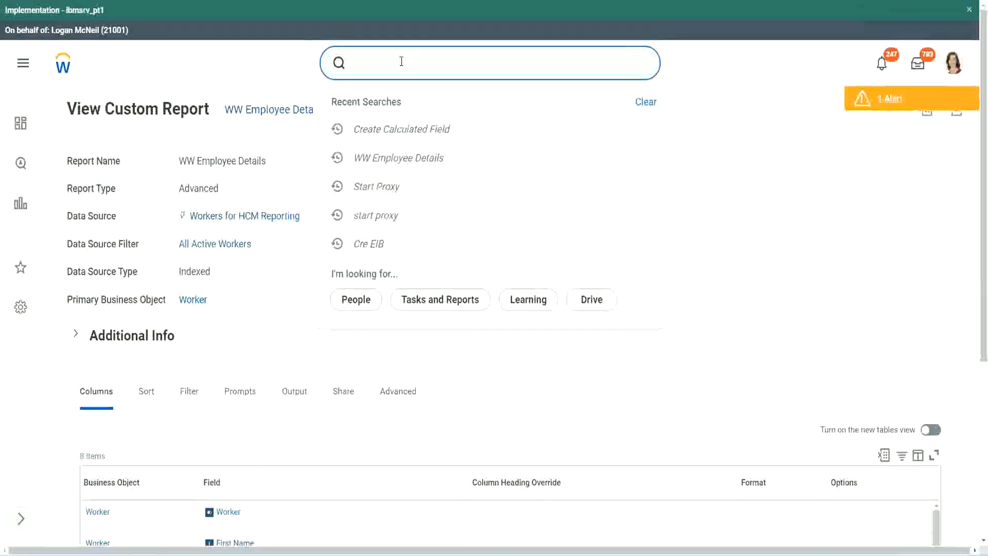
{"action": "type", "text": "create cal field"}
{"action": "left_click", "coordinate": [413, 106]}
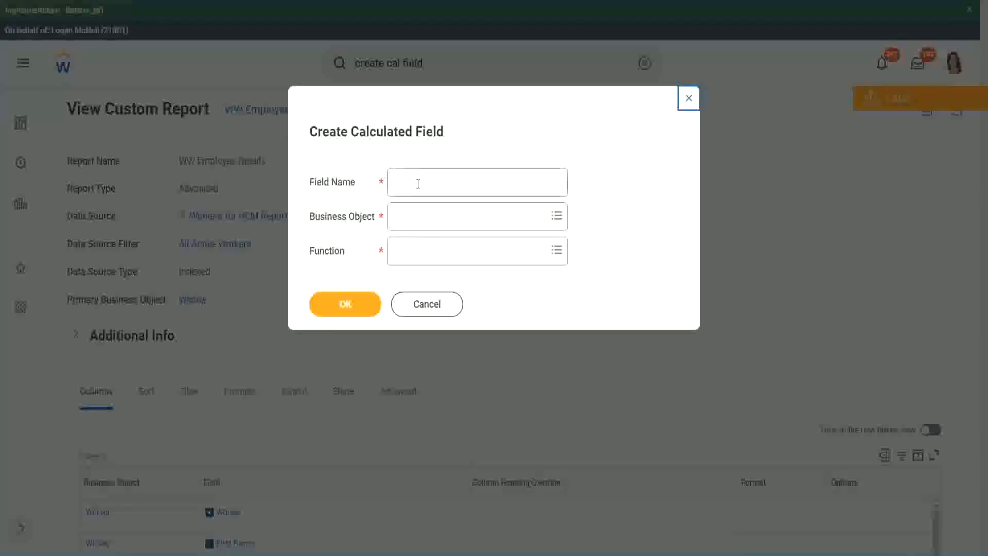
Paste the copied name as the new calculated field's name and insert "Bands" after "Eval Exp"
{"action": "left_click", "coordinate": [418, 184]}
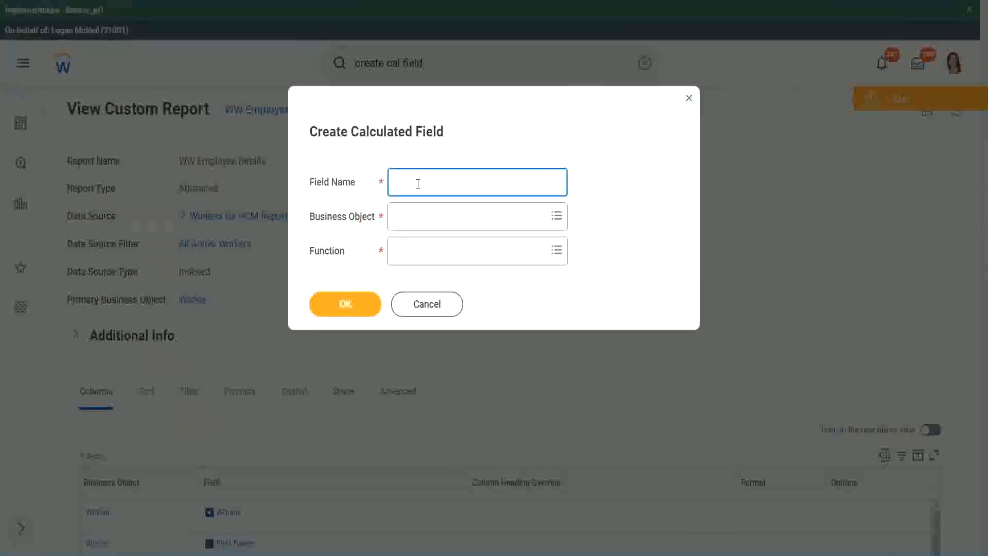
{"action": "key", "text": "ctrl+v"}
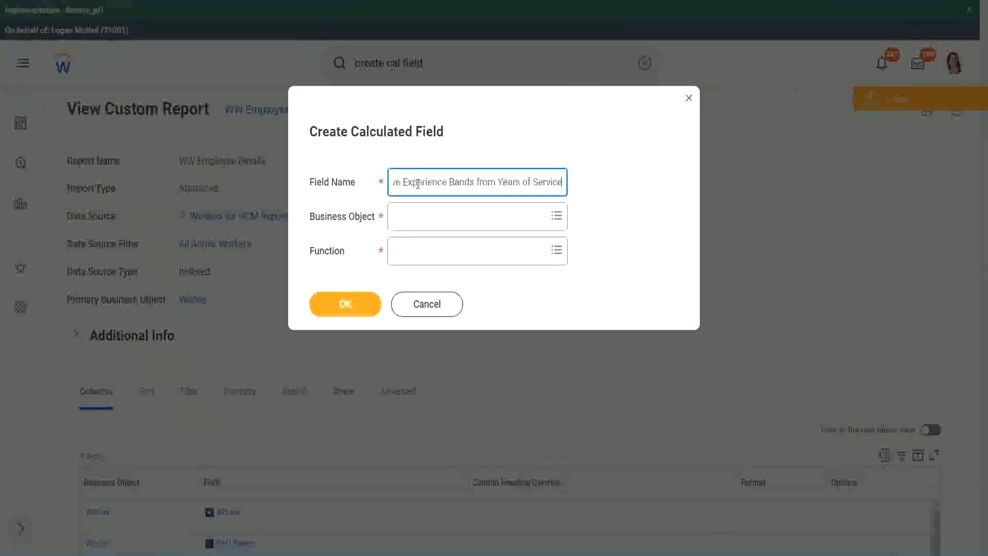
{"action": "left_click_drag", "start_coordinate": [437, 180], "coordinate": [360, 166]}
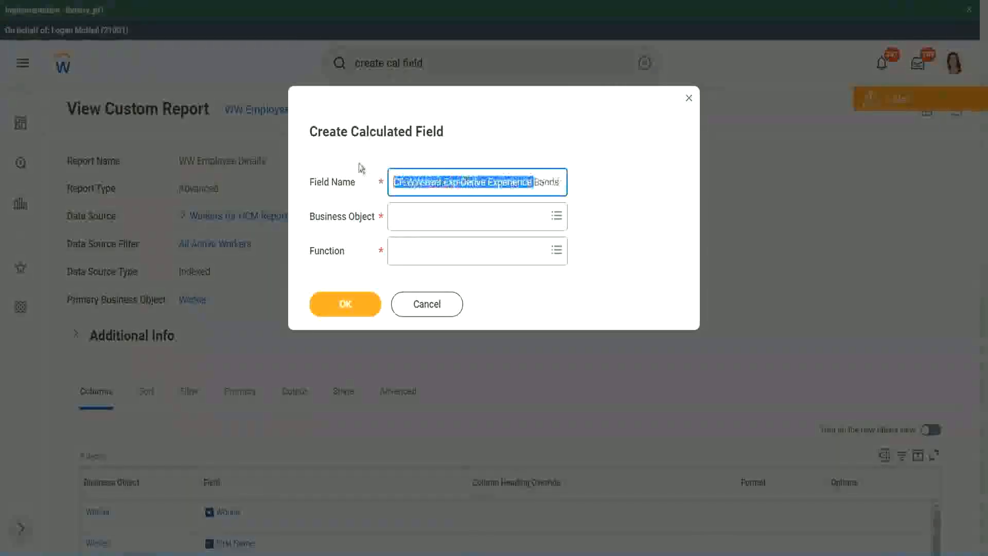
{"action": "left_click", "coordinate": [446, 184]}
{"action": "double_click", "coordinate": [452, 184]}
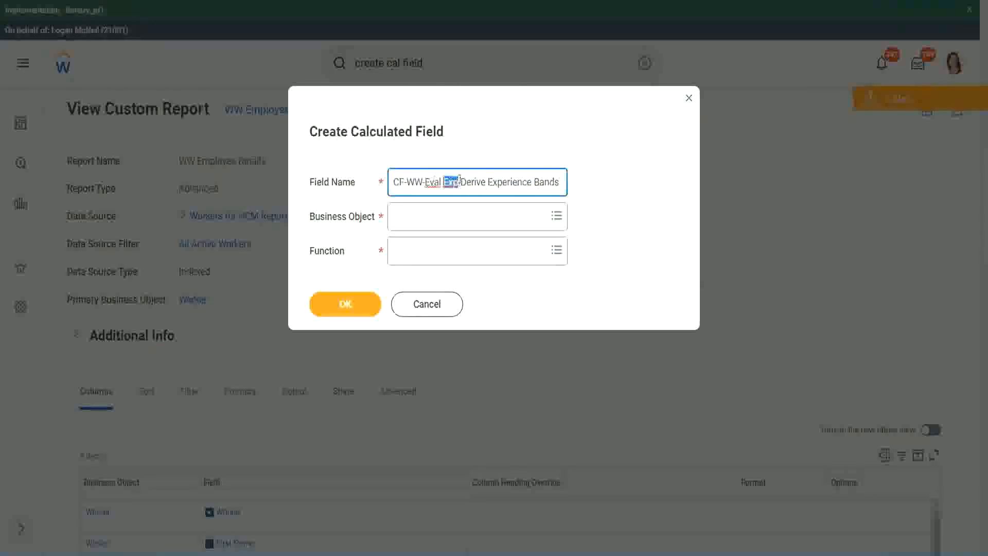
{"action": "left_click", "coordinate": [458, 182]}
{"action": "type", "text": "bands"}
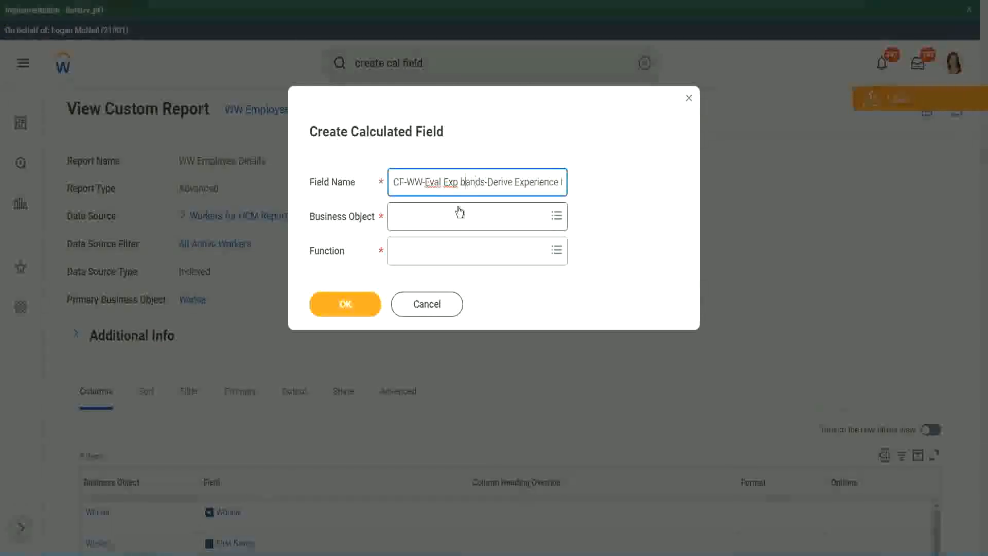
{"action": "key", "text": "ctrl+Left"}
{"action": "key", "text": "Delete"}
{"action": "type", "text": "B"}
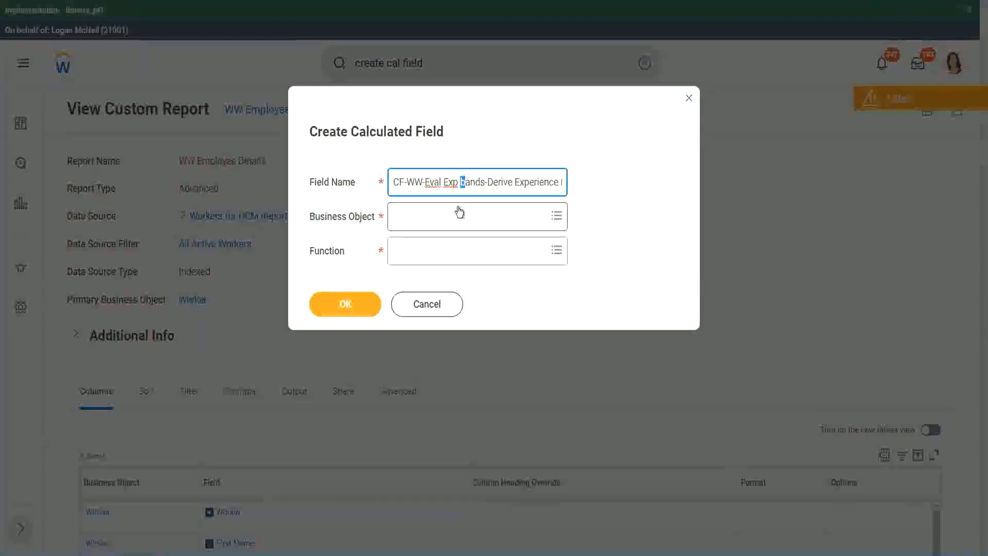
{"action": "key", "text": "Right"}
{"action": "key", "text": "Right"}
{"action": "key", "text": "Right"}
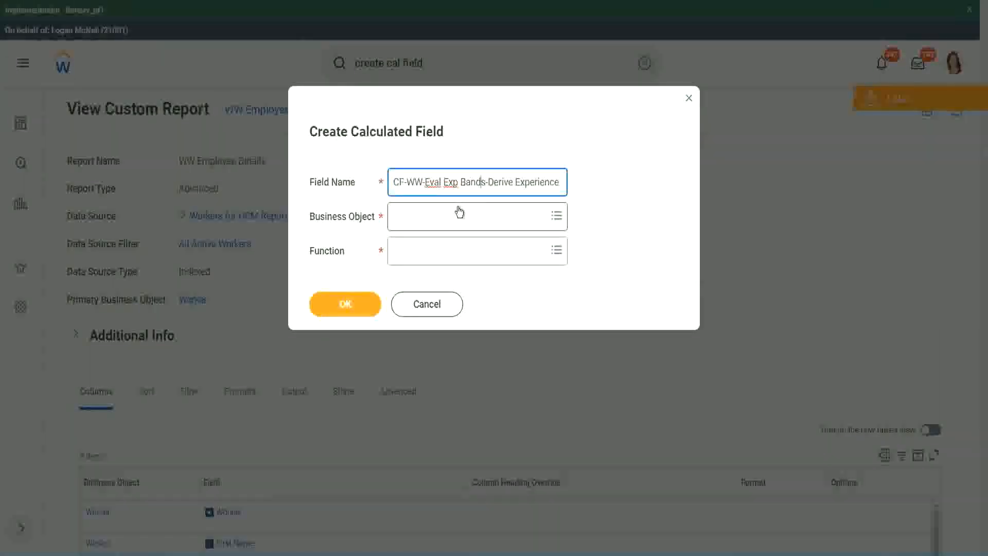
Replace "Derive" with "Determine" in the new calculated field's name
{"action": "key", "text": "Right"}
{"action": "key", "text": "Right"}
{"action": "key", "text": "Right"}
{"action": "key", "text": "Right"}
{"action": "key", "text": "Right"}
{"action": "key", "text": "Right"}
{"action": "key", "text": "Right"}
{"action": "key", "text": "Right"}
{"action": "key", "text": "Right"}
{"action": "key", "text": "Right"}
{"action": "key", "text": "Right"}
{"action": "key", "text": "Right"}
{"action": "key", "text": "Right"}
{"action": "key", "text": "Right"}
{"action": "key", "text": "Right"}
{"action": "key", "text": "Right"}
{"action": "key", "text": "Right"}
{"action": "key", "text": "Right"}
{"action": "key", "text": "Right"}
{"action": "key", "text": "Right"}
{"action": "key", "text": "Right"}
{"action": "key", "text": "Right"}
{"action": "key", "text": "Right"}
{"action": "key", "text": "Right"}
{"action": "key", "text": "Right"}
{"action": "key", "text": "Right"}
{"action": "key", "text": "Right"}
{"action": "key", "text": "Right"}
{"action": "key", "text": "Right"}
{"action": "key", "text": "Right"}
{"action": "key", "text": "Right"}
{"action": "key", "text": "Right"}
{"action": "key", "text": "Right"}
{"action": "key", "text": "Right"}
{"action": "key", "text": "Right"}
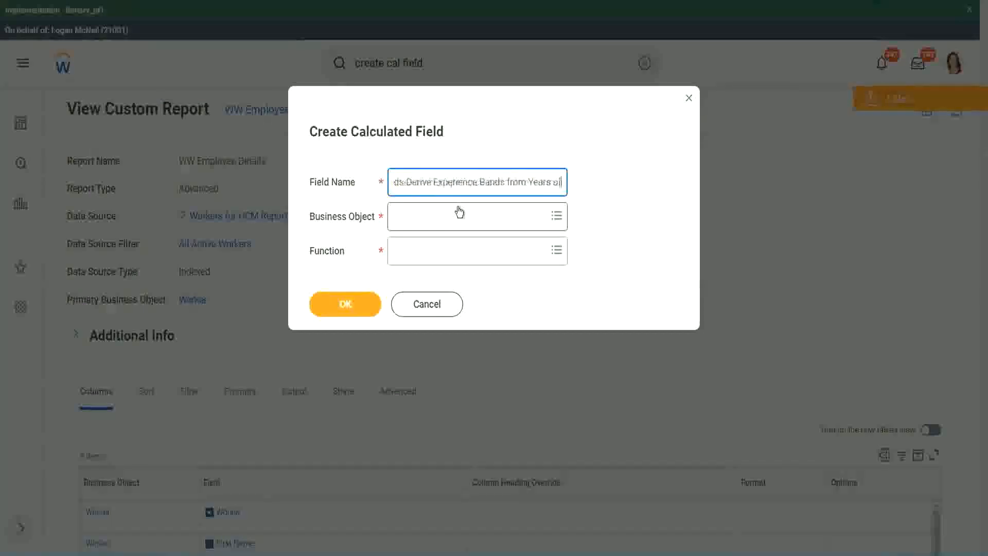
{"action": "key", "text": "Left"}
{"action": "key", "text": "Left"}
{"action": "key", "text": "Left"}
{"action": "key", "text": "Left"}
{"action": "key", "text": "Left"}
{"action": "key", "text": "Left"}
{"action": "key", "text": "Left"}
{"action": "key", "text": "Left"}
{"action": "key", "text": "Left"}
{"action": "key", "text": "Left"}
{"action": "key", "text": "Left"}
{"action": "key", "text": "Left"}
{"action": "key", "text": "Left"}
{"action": "key", "text": "Left"}
{"action": "key", "text": "Left"}
{"action": "key", "text": "Left"}
{"action": "key", "text": "Left"}
{"action": "key", "text": "Left"}
{"action": "key", "text": "Left"}
{"action": "key", "text": "Left"}
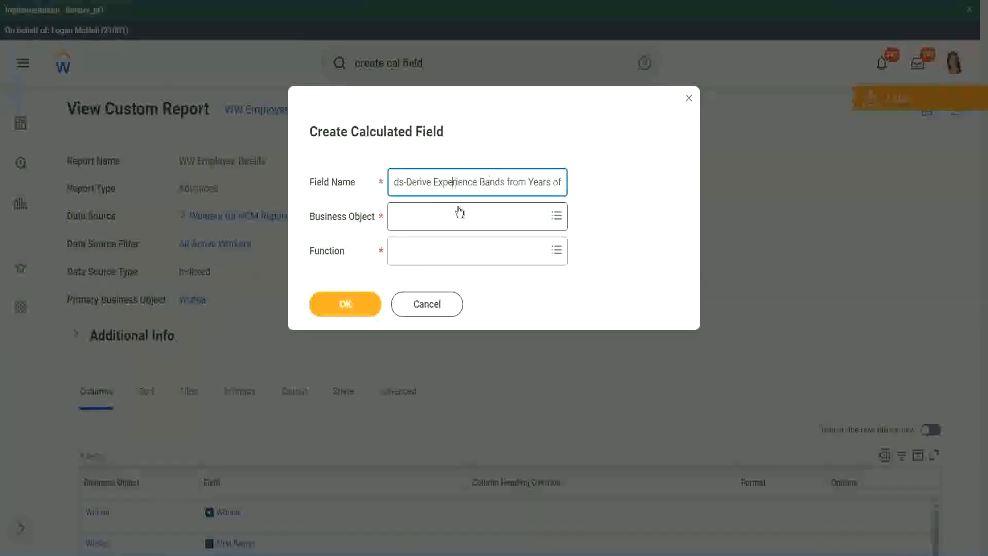
{"action": "key", "text": "Left"}
{"action": "key", "text": "Left"}
{"action": "key", "text": "shift+Left"}
{"action": "key", "text": "shift+Left"}
{"action": "key", "text": "shift+Left"}
{"action": "key", "text": "shift+Left"}
{"action": "key", "text": "shift+Left"}
{"action": "key", "text": "shift+Left"}
{"action": "type", "text": "Determine"}
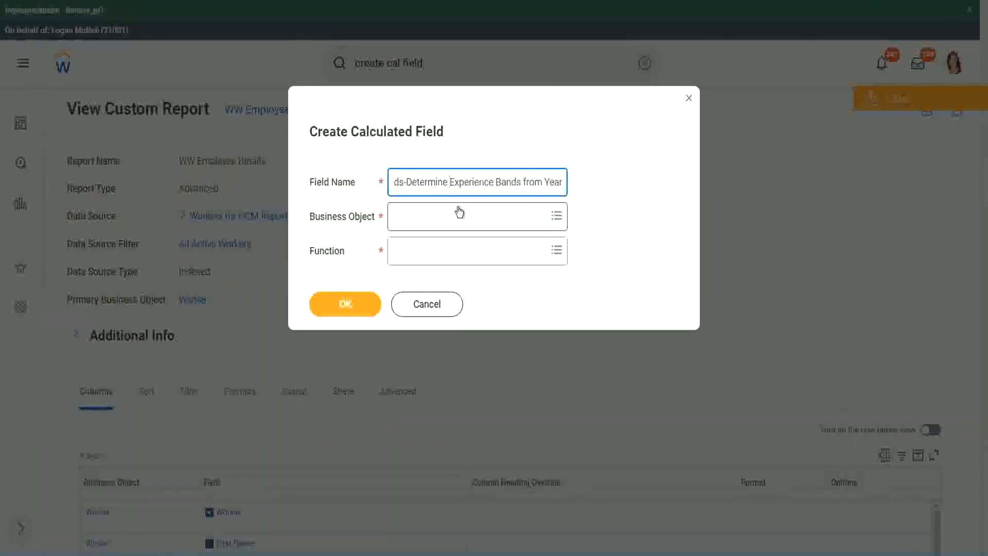
{"action": "key", "text": "Right"}
{"action": "key", "text": "Right"}
{"action": "key", "text": "Right"}
{"action": "key", "text": "Right"}
{"action": "key", "text": "Right"}
{"action": "key", "text": "Right"}
{"action": "key", "text": "Right"}
{"action": "key", "text": "Right"}
{"action": "key", "text": "Right"}
{"action": "key", "text": "Right"}
{"action": "key", "text": "Right"}
{"action": "key", "text": "Right"}
{"action": "key", "text": "Right"}
{"action": "key", "text": "Right"}
{"action": "key", "text": "Right"}
{"action": "key", "text": "Right"}
{"action": "key", "text": "Right"}
{"action": "key", "text": "Right"}
{"action": "key", "text": "Right"}
{"action": "key", "text": "Right"}
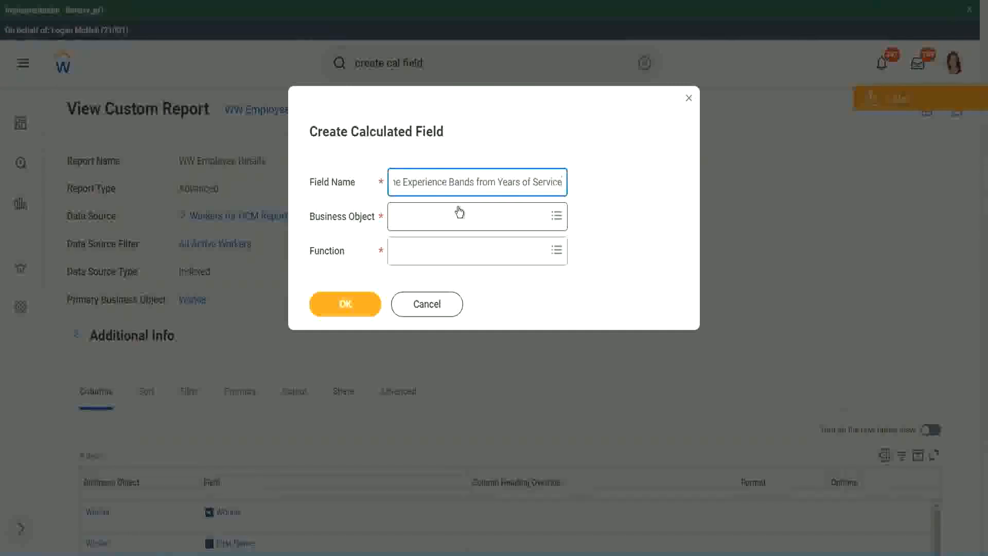
Set the new calculated field's business object to Worker and its function to Evaluate Expression Band
{"action": "left_click", "coordinate": [440, 218]}
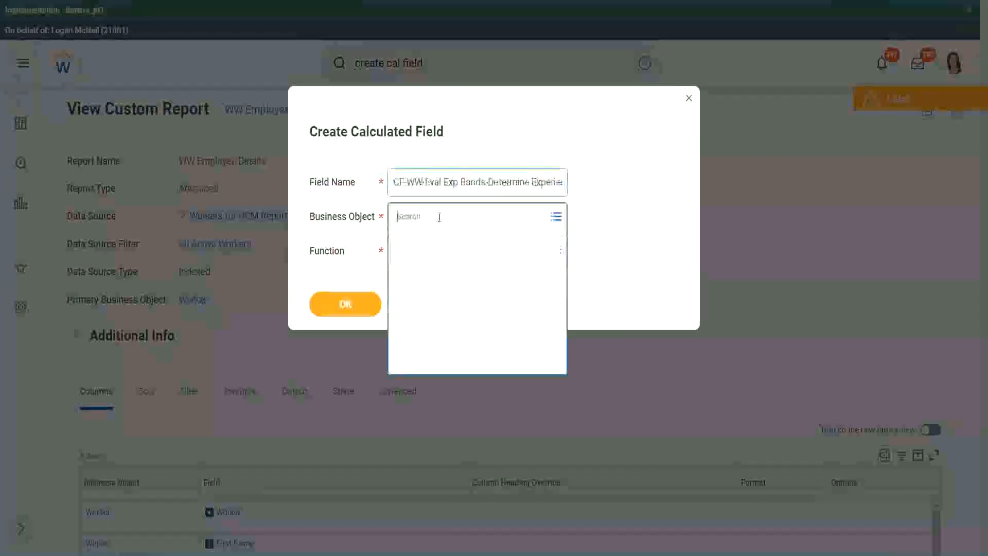
{"action": "type", "text": "work"}
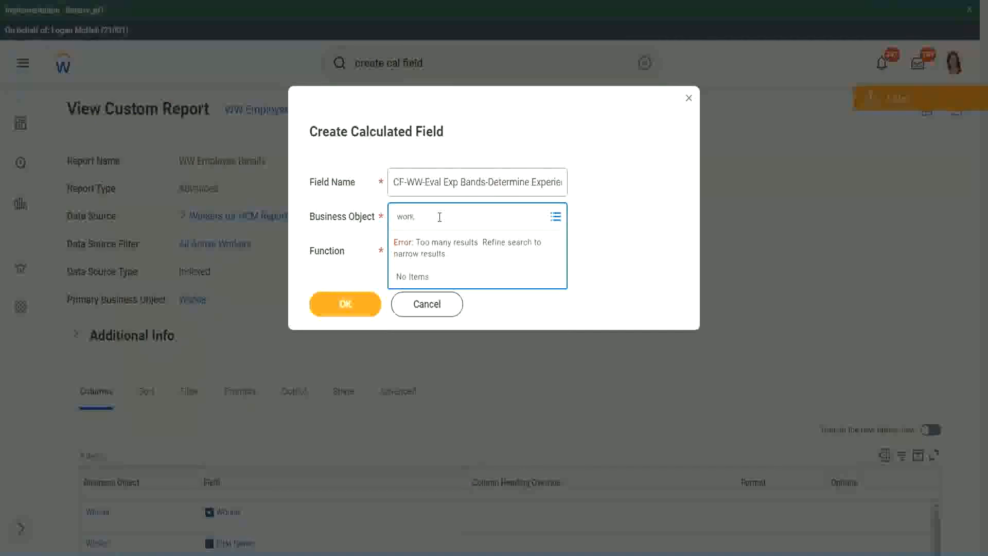
{"action": "type", "text": "er"}
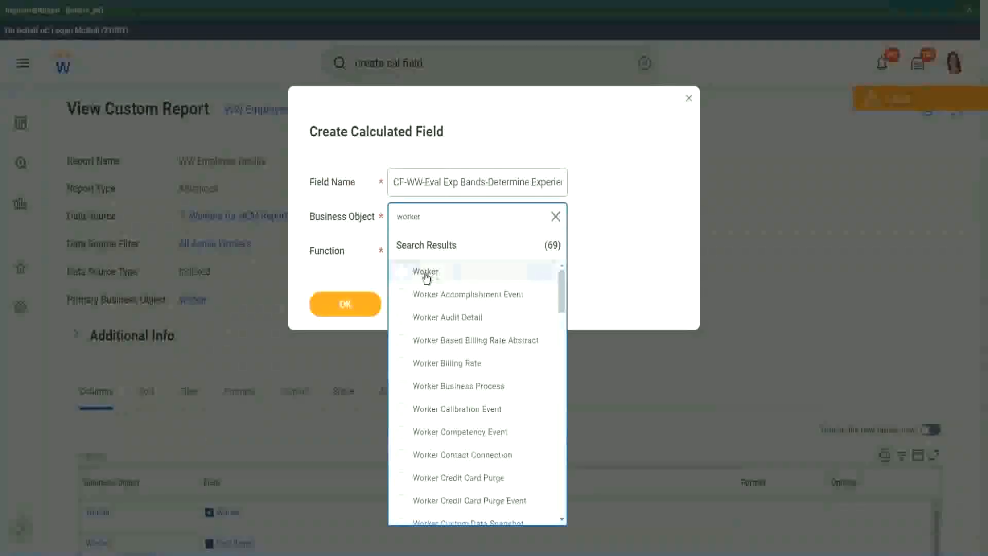
{"action": "left_click", "coordinate": [426, 273]}
{"action": "left_click", "coordinate": [419, 249]}
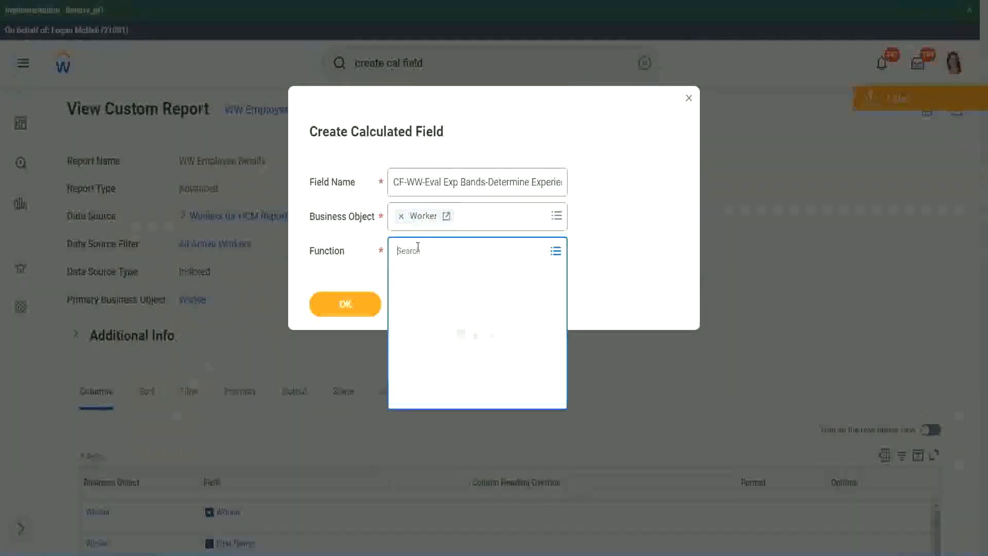
{"action": "type", "text": "eval ex"}
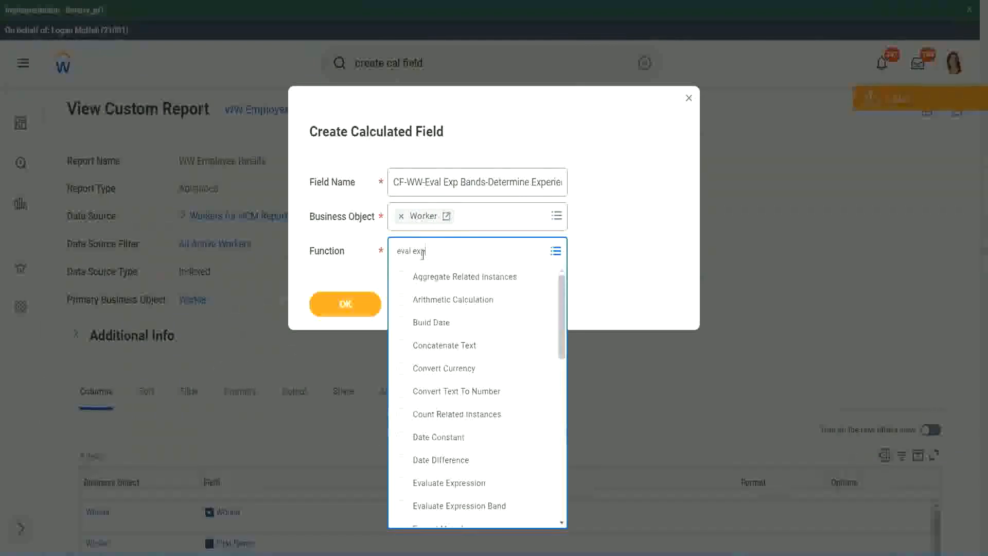
{"action": "type", "text": "p"}
{"action": "key", "text": "Return"}
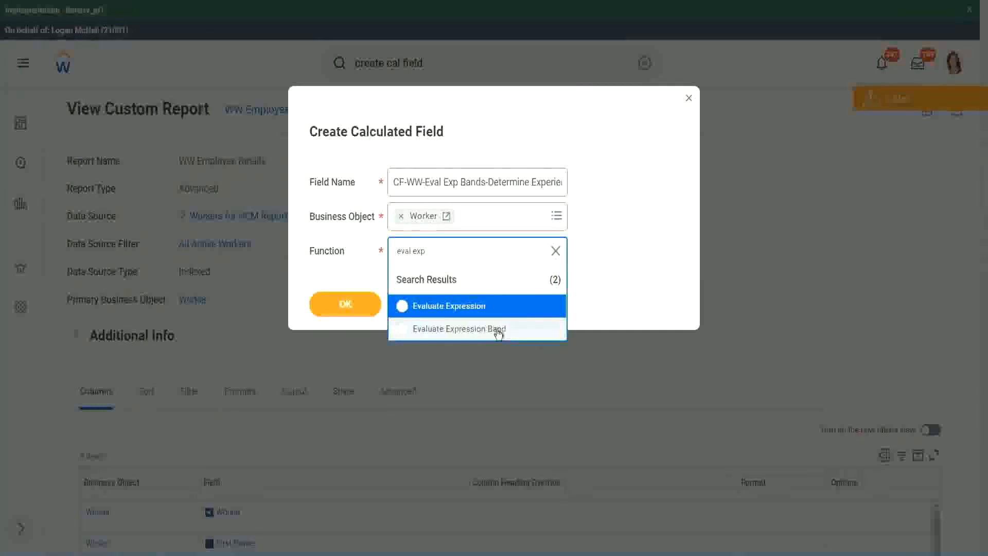
{"action": "left_click", "coordinate": [499, 335]}
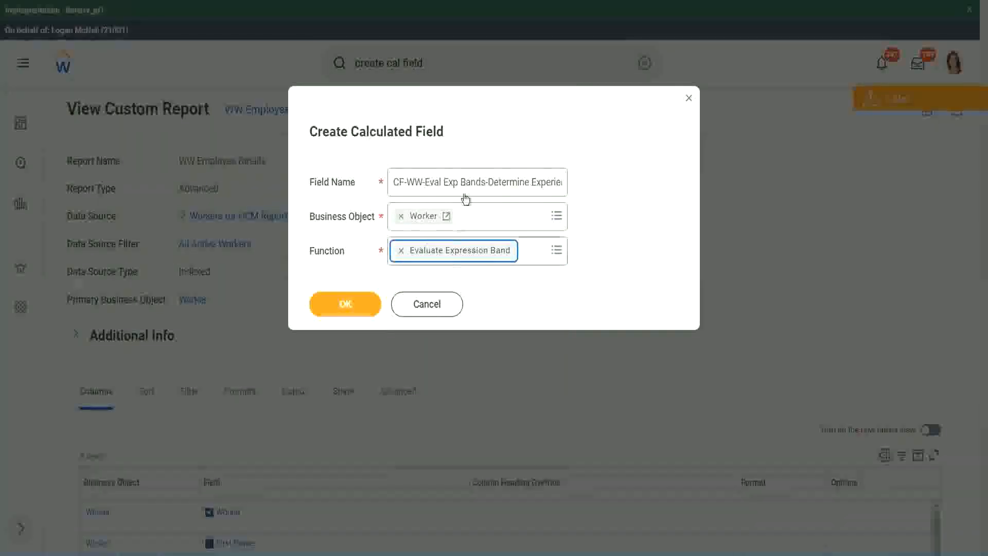
Change "Eval Exp Bands" to "Eval Exp Band" in the field name and proceed to the calculation definition
{"action": "left_click", "coordinate": [485, 183]}
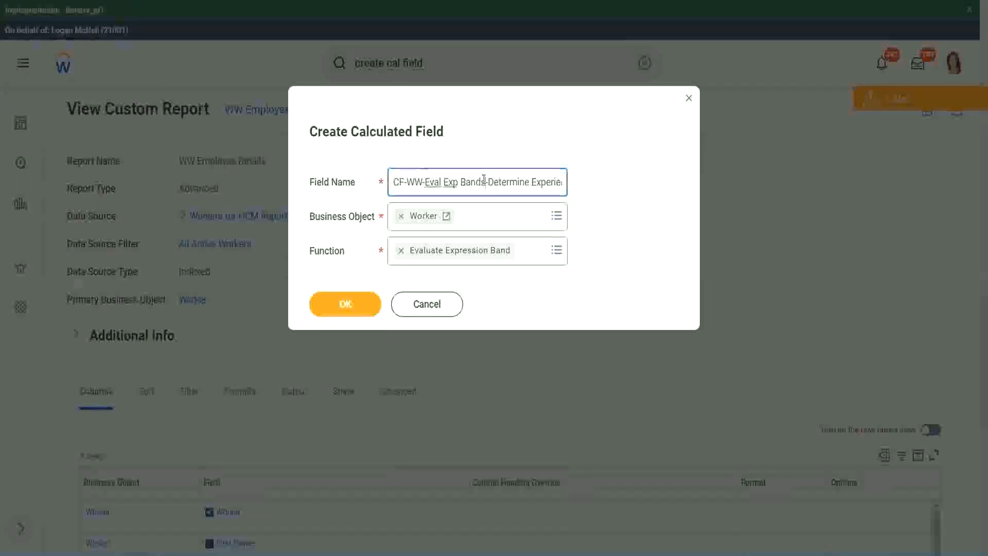
{"action": "key", "text": "BackSpace"}
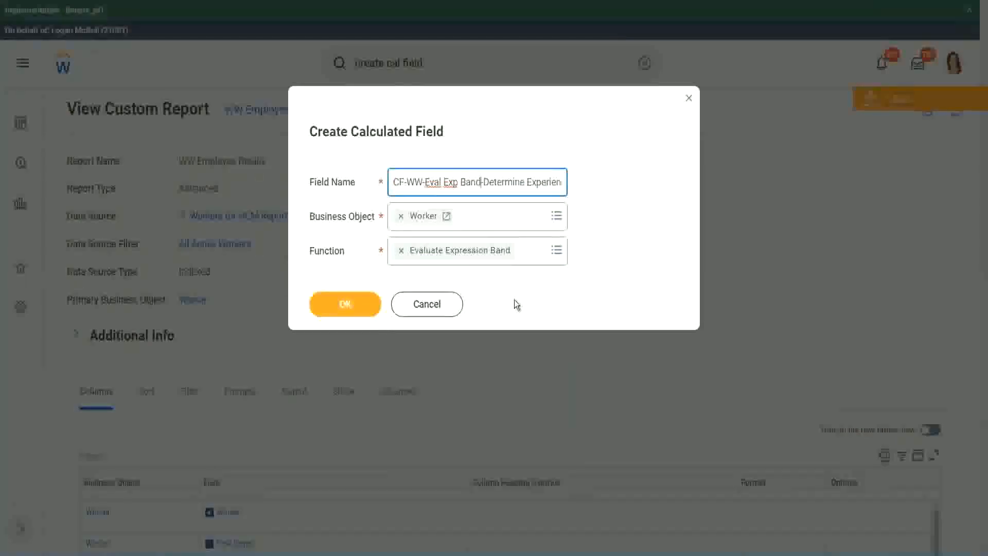
{"action": "left_click", "coordinate": [348, 305]}
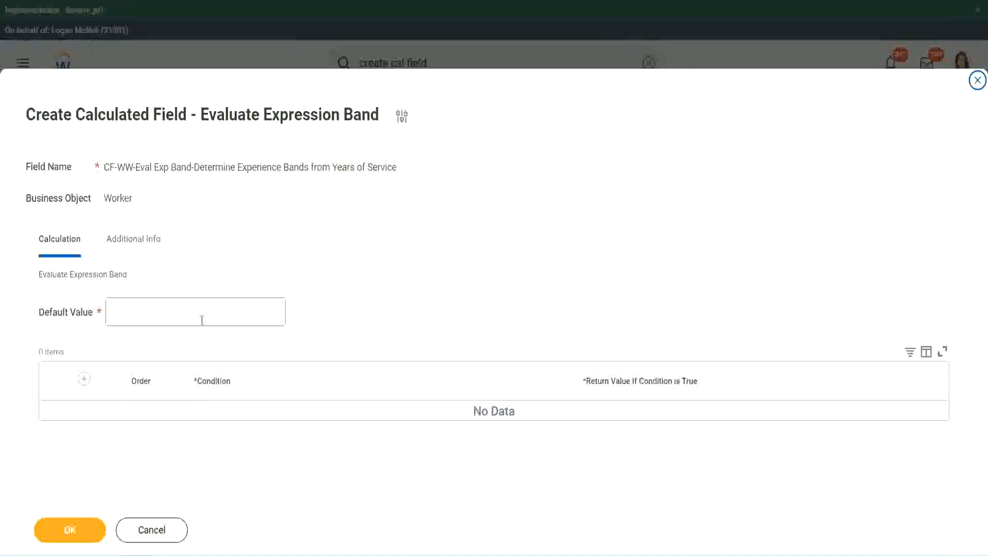
Set the calculation's default value to "-" and add the first condition row
{"action": "left_click", "coordinate": [143, 317]}
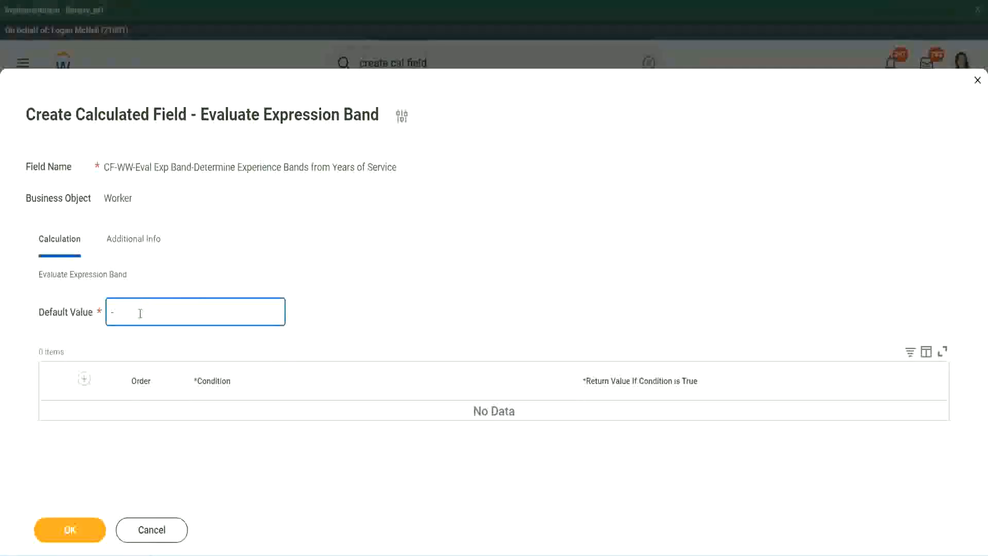
{"action": "left_click", "coordinate": [84, 379]}
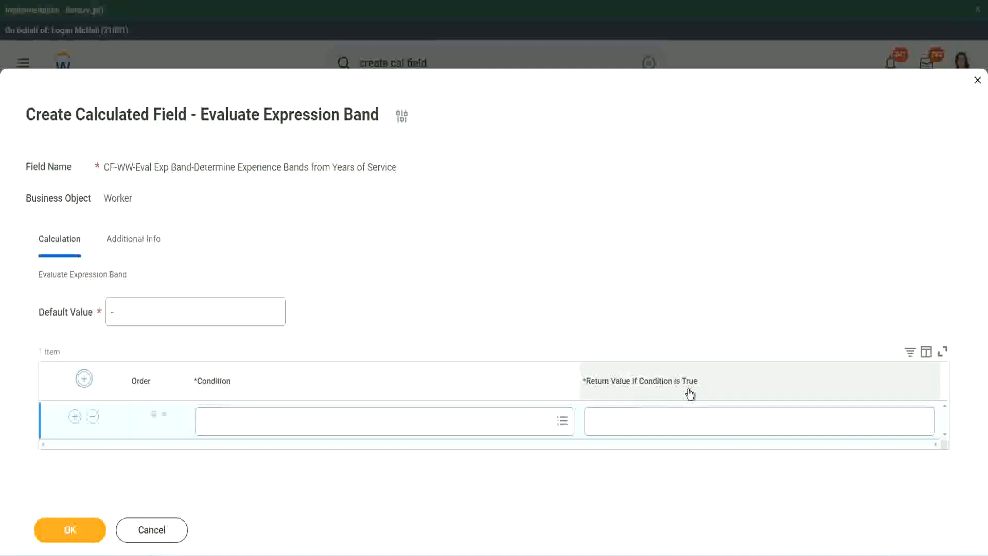
{"action": "left_click", "coordinate": [644, 420]}
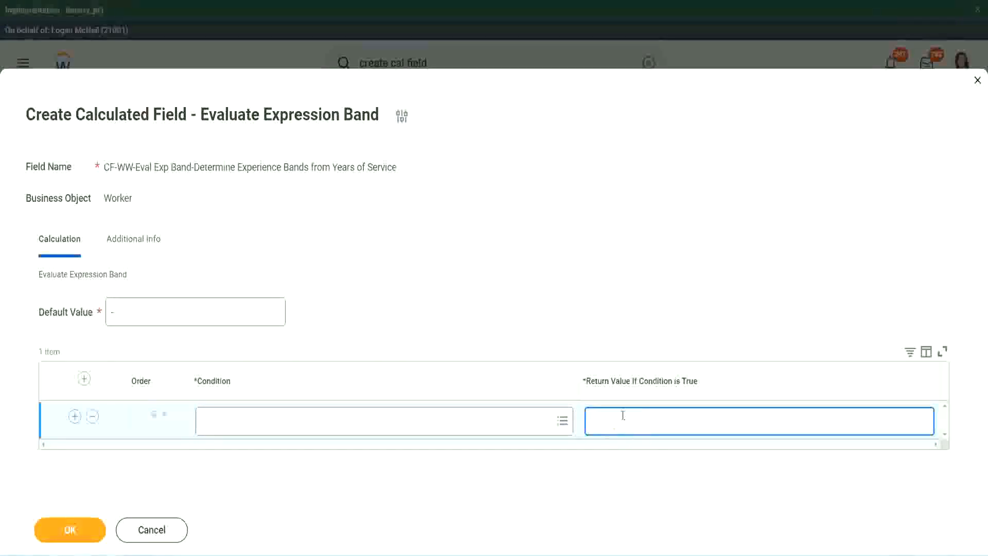
{"action": "type", "text": "adkjdjaidjaijdiaj"}
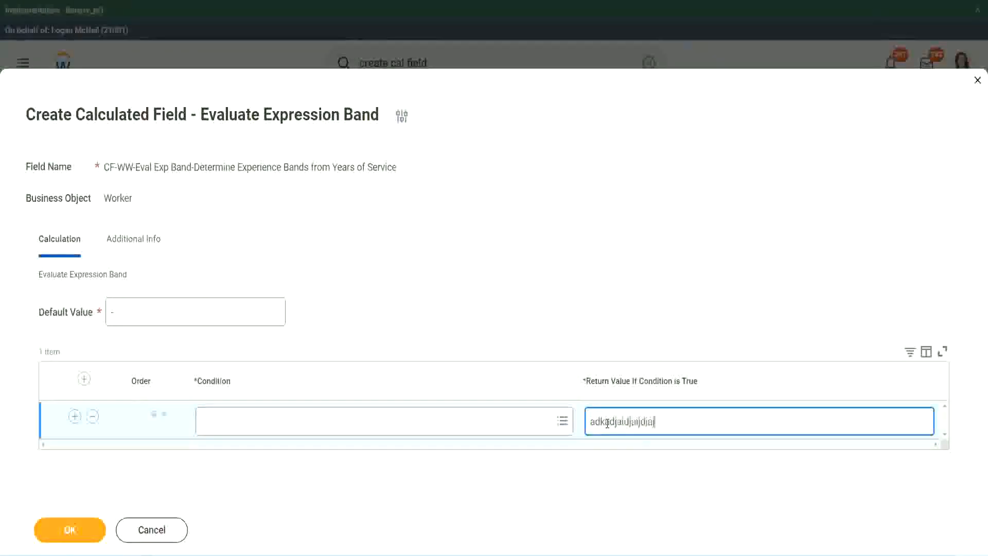
{"action": "key", "text": "BackSpace"}
{"action": "key", "text": "BackSpace"}
{"action": "key", "text": "BackSpace"}
{"action": "key", "text": "BackSpace"}
{"action": "key", "text": "BackSpace"}
{"action": "key", "text": "BackSpace"}
{"action": "key", "text": "BackSpace"}
{"action": "key", "text": "BackSpace"}
{"action": "key", "text": "BackSpace"}
{"action": "key", "text": "BackSpace"}
{"action": "key", "text": "BackSpace"}
{"action": "key", "text": "BackSpace"}
{"action": "key", "text": "BackSpace"}
{"action": "key", "text": "BackSpace"}
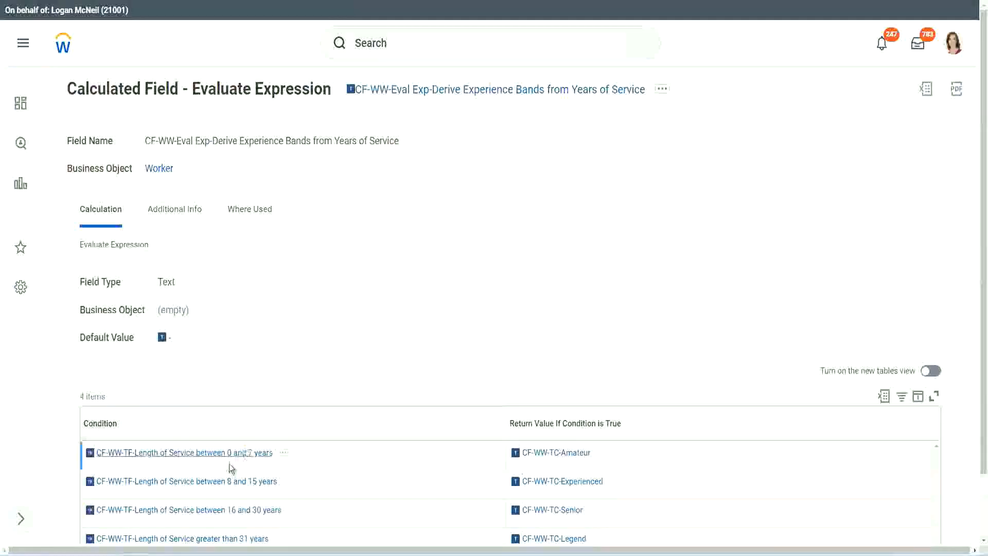
Set the first row's condition to CF-WW-TF-Length of Service between 0 and 7 years, copied from the existing field, with return value Amateur
{"action": "right_click", "coordinate": [228, 460]}
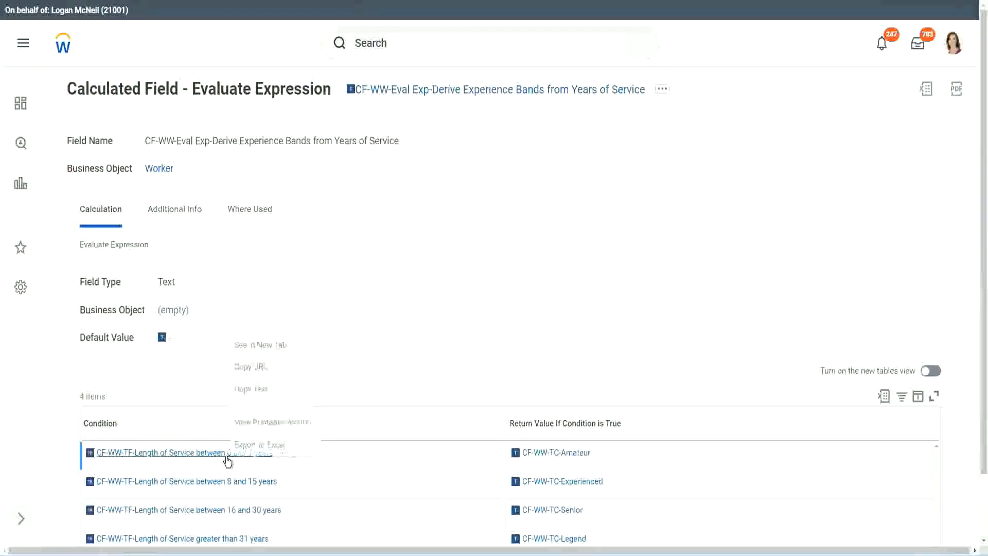
{"action": "left_click", "coordinate": [270, 389]}
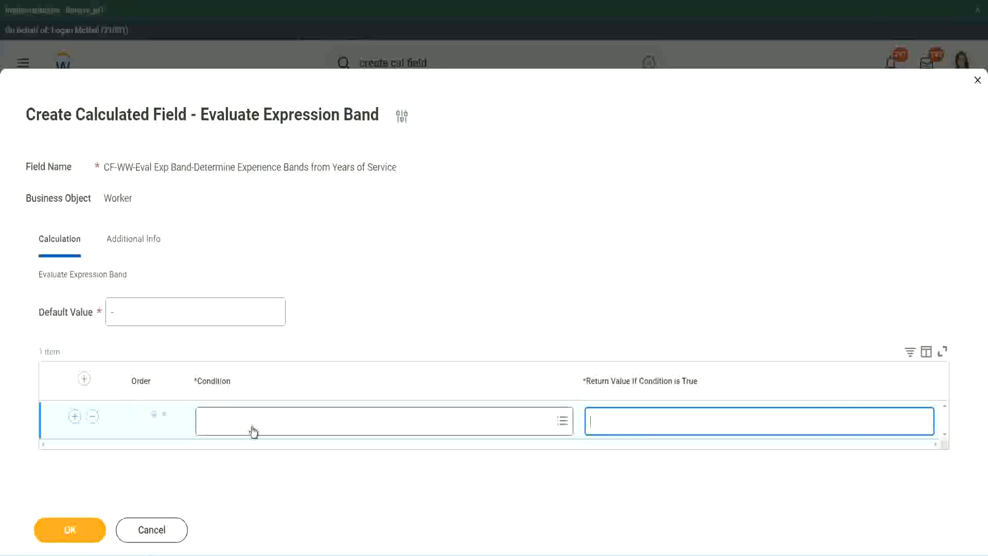
{"action": "left_click", "coordinate": [251, 430]}
{"action": "type", "text": "CF-WW-TF-Length of Service between 0 and 7 years"}
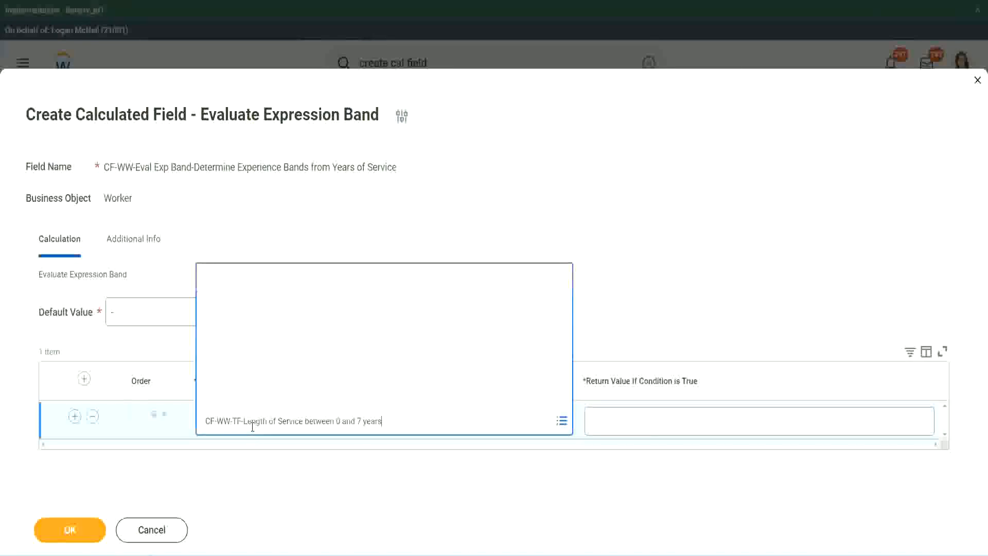
{"action": "key", "text": "Return"}
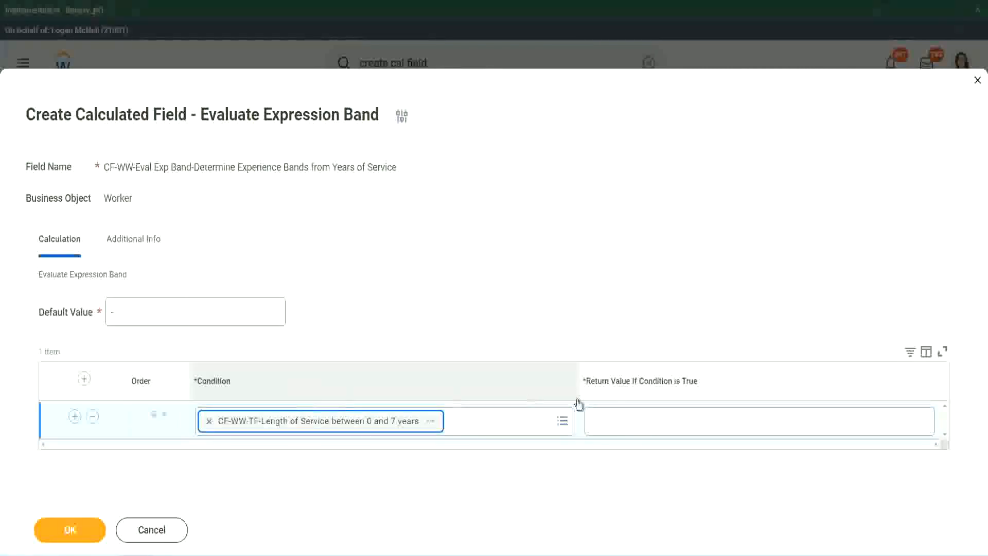
{"action": "left_click", "coordinate": [624, 411]}
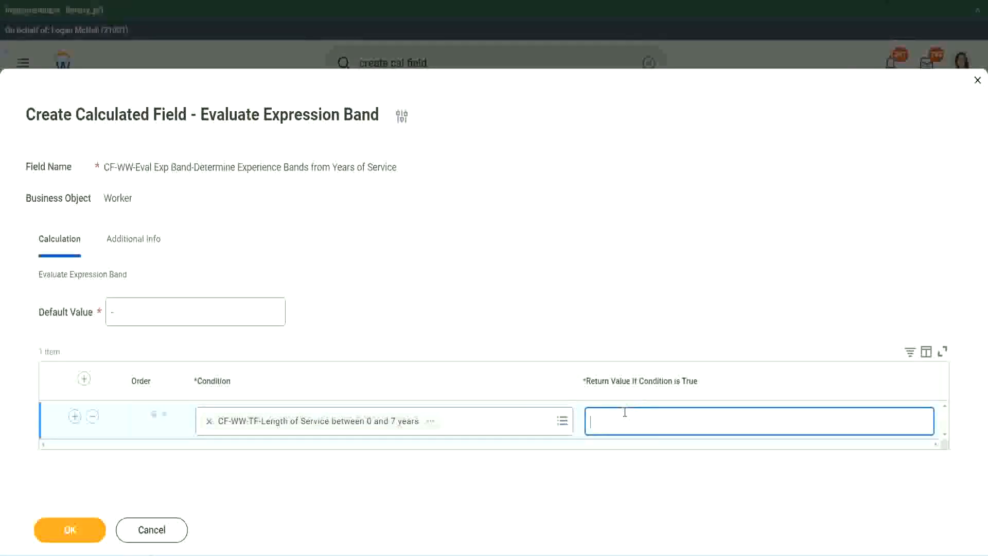
{"action": "type", "text": "Amateur"}
Add three more condition rows and place CF-WW-TF-Length of Service between 16 and 30 years, copied from the existing field, in the third row
{"action": "left_click", "coordinate": [74, 416]}
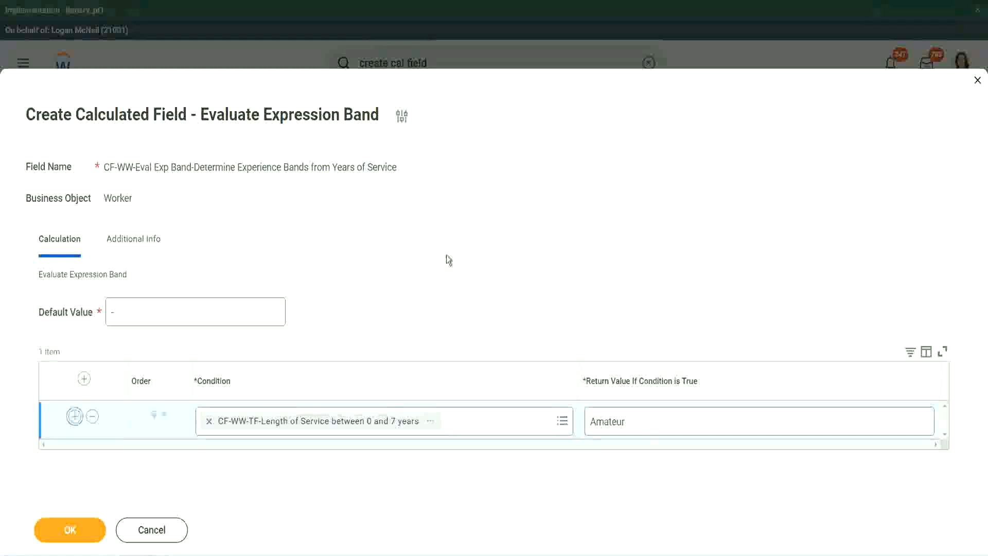
{"action": "left_click", "coordinate": [74, 453]}
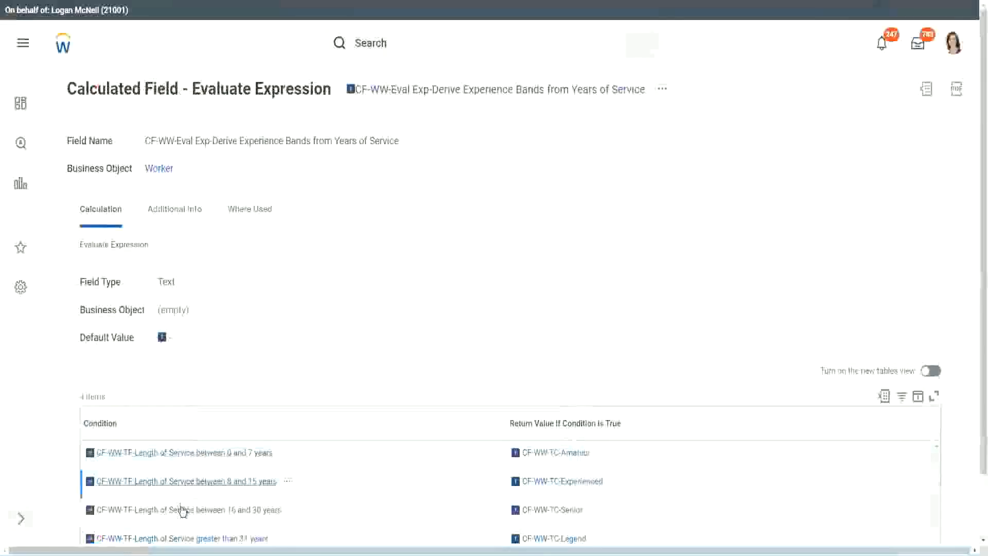
{"action": "right_click", "coordinate": [181, 510]}
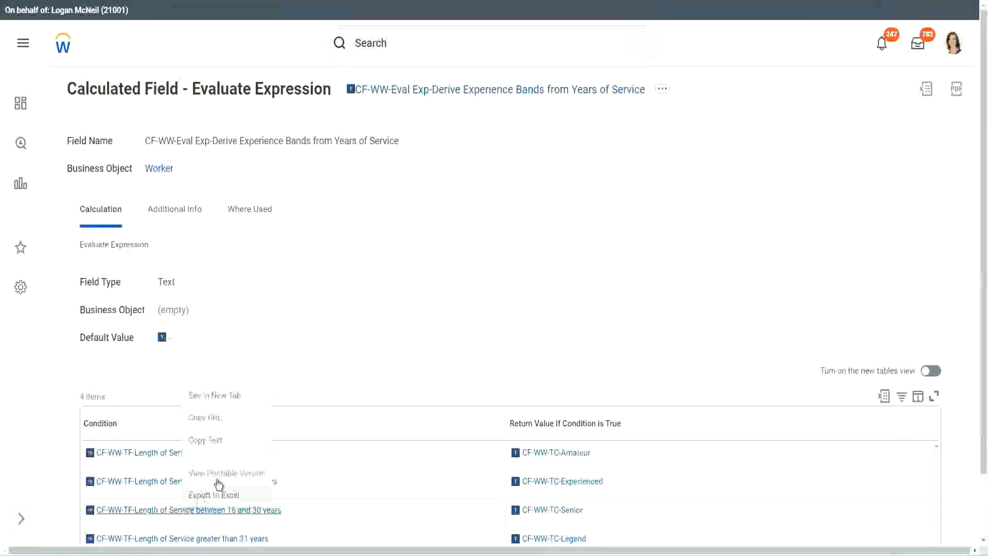
{"action": "left_click", "coordinate": [223, 441]}
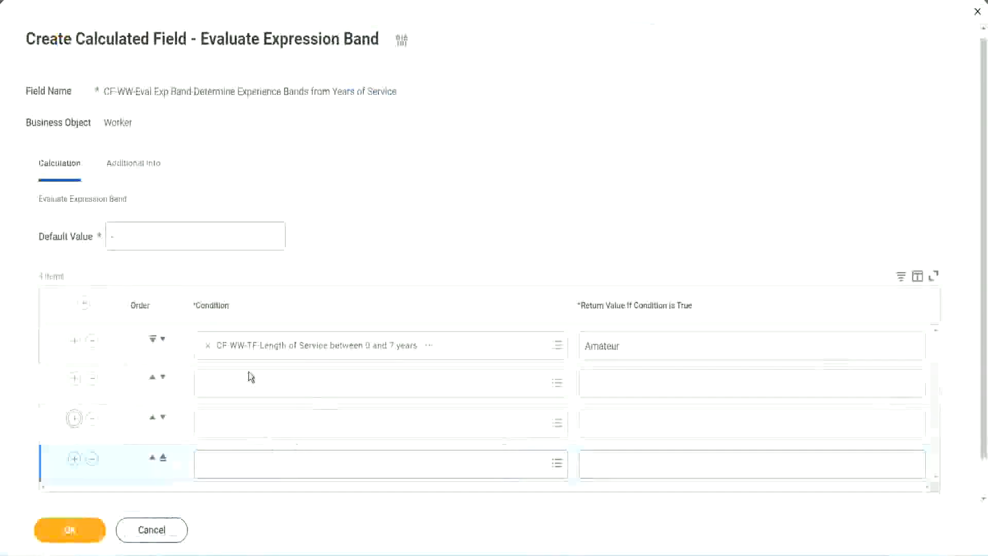
{"action": "left_click", "coordinate": [250, 379]}
{"action": "type", "text": "CF-WW-TF-Length of Service between 16 and 30 years"}
{"action": "key", "text": "Return"}
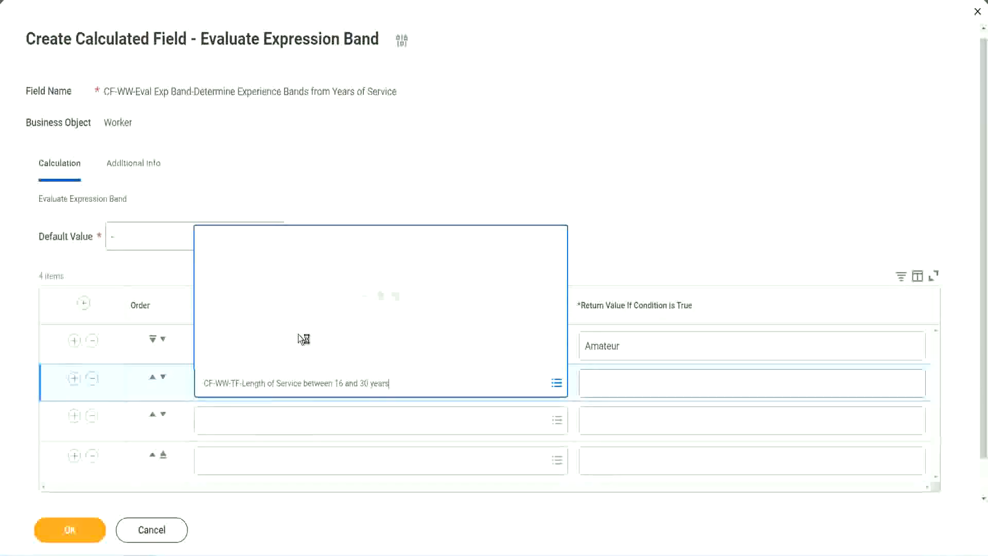
{"action": "left_click", "coordinate": [163, 377]}
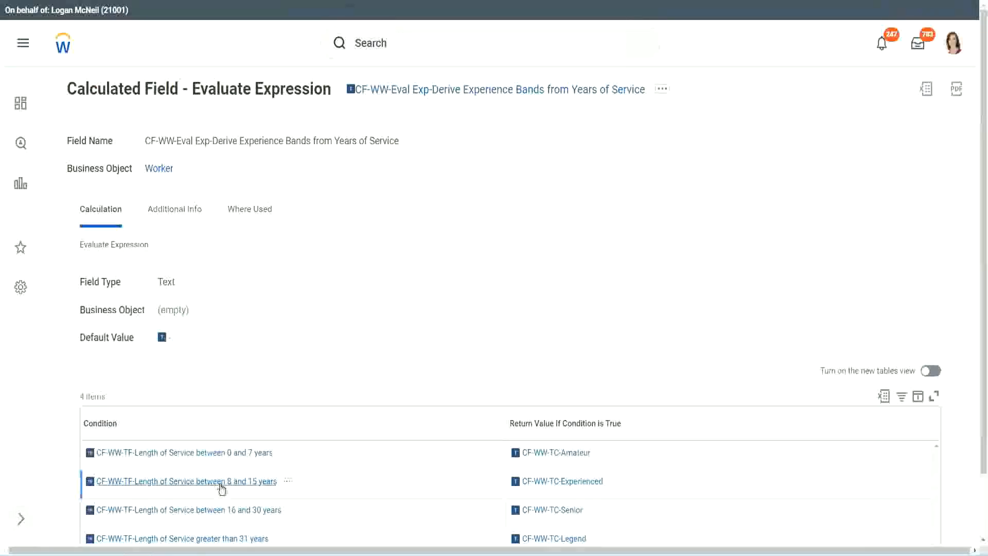
Copy CF-WW-TF-Length of Service between 8 and 15 years from the existing field into the second row's condition
{"action": "right_click", "coordinate": [221, 488]}
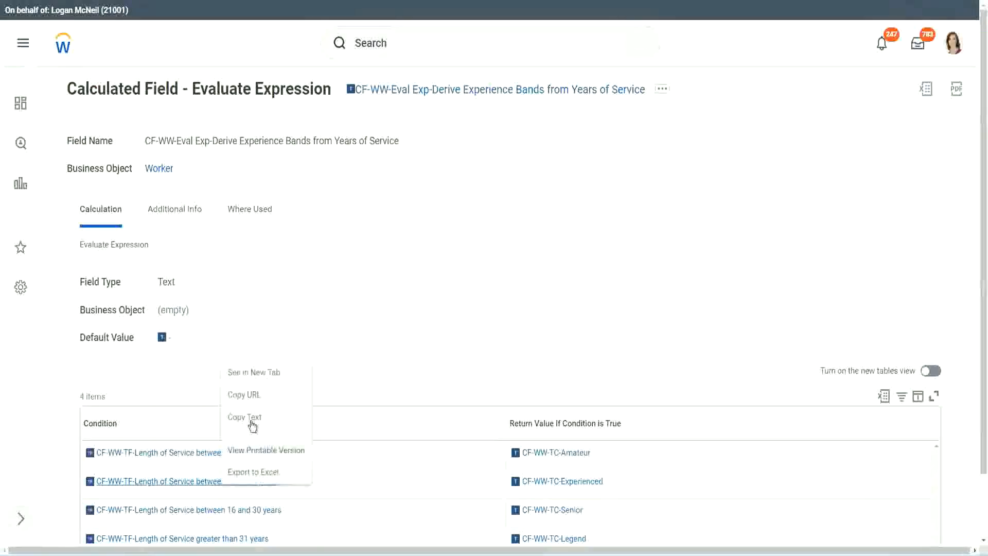
{"action": "left_click", "coordinate": [232, 416]}
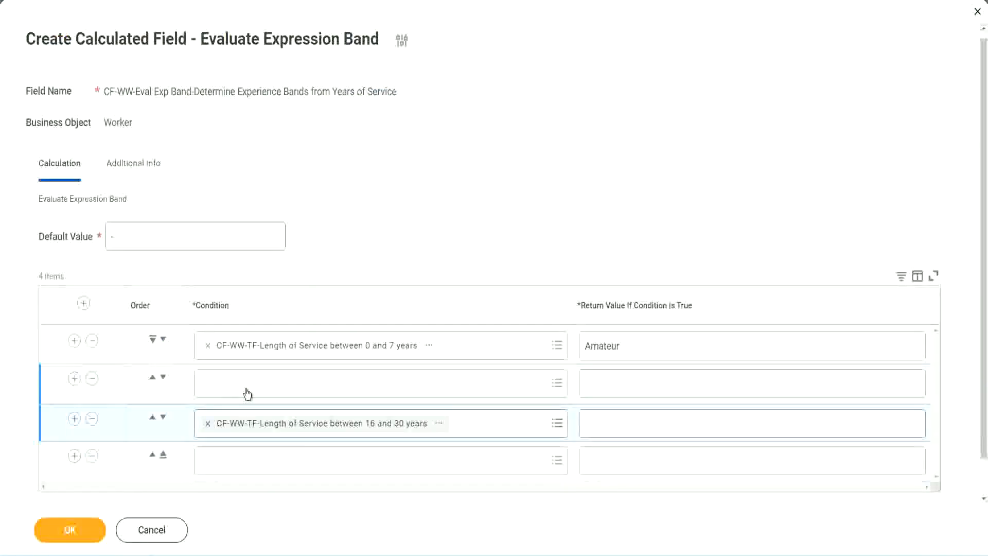
{"action": "left_click", "coordinate": [247, 394]}
{"action": "key", "text": "ctrl+v"}
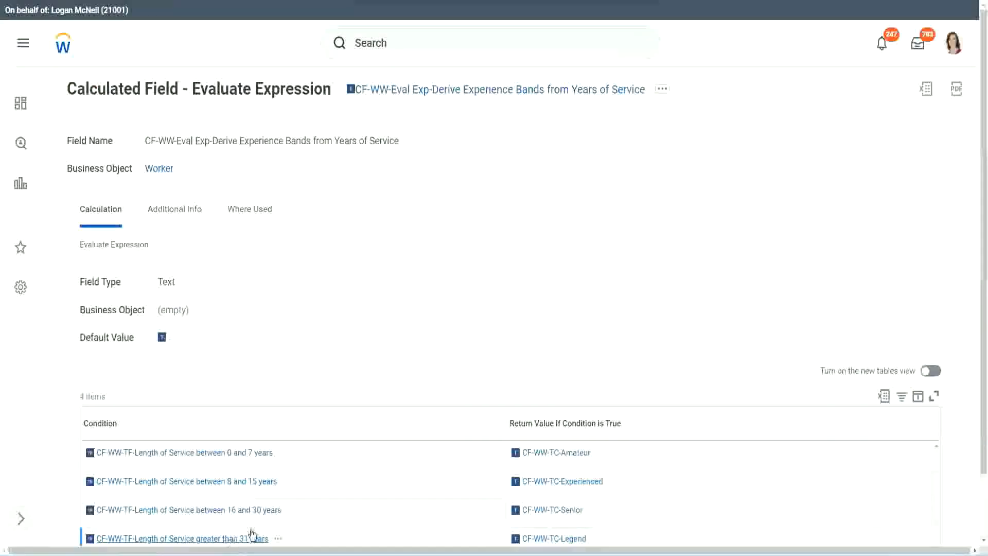
Copy CF-WW-TF-Length of Service greater than 31 years from the existing field into the fourth row's condition
{"action": "right_click", "coordinate": [252, 533]}
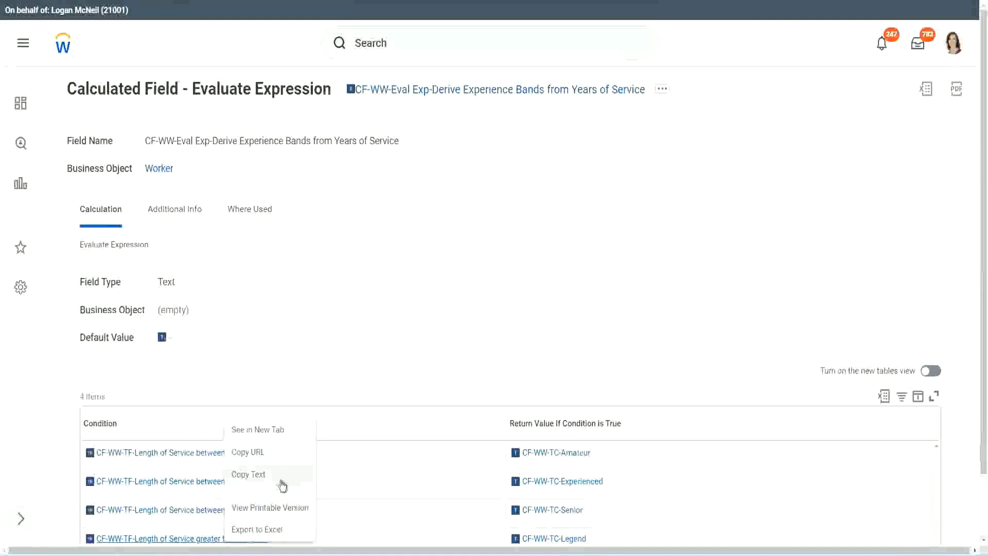
{"action": "left_click", "coordinate": [282, 479]}
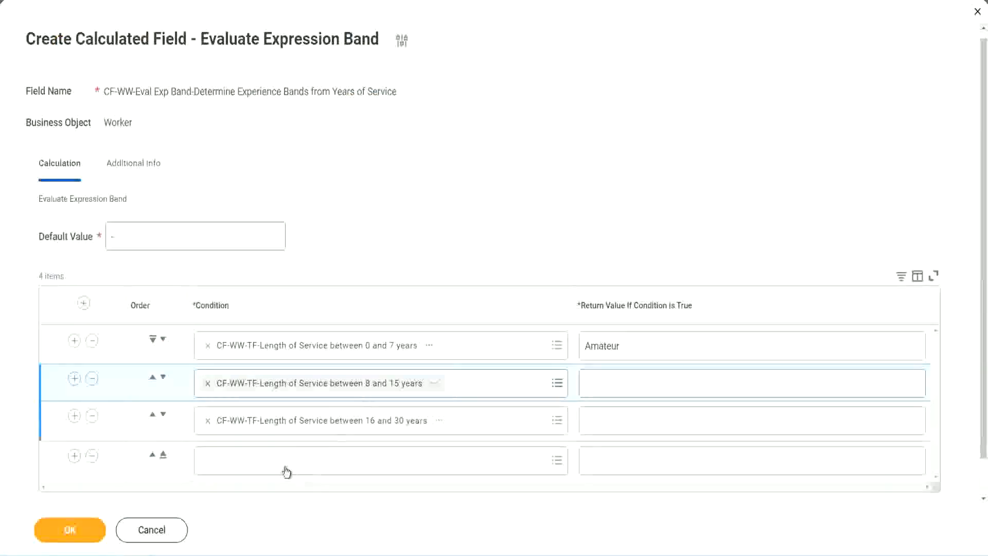
{"action": "key", "text": "ctrl+v"}
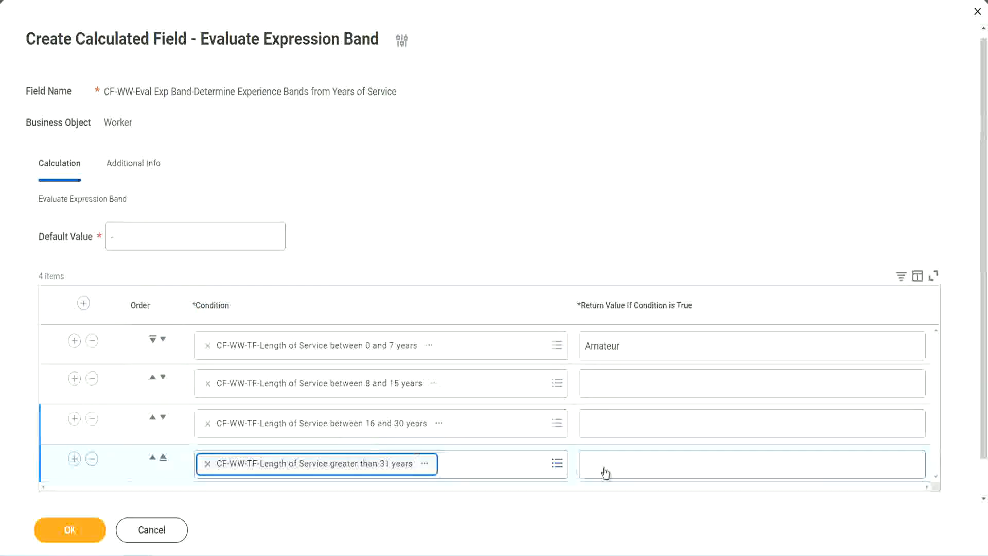
Enter the return values Legend for the greater than 31 years condition and Senior for the 16 to 30 years condition
{"action": "left_click", "coordinate": [647, 462]}
{"action": "type", "text": "Le"}
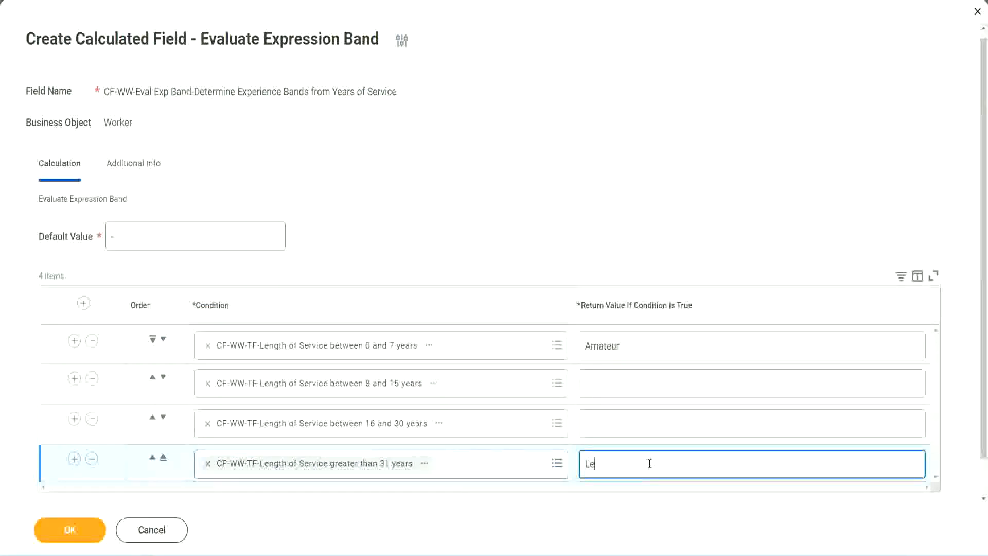
{"action": "type", "text": "gend"}
{"action": "left_click", "coordinate": [608, 422]}
{"action": "type", "text": "S"}
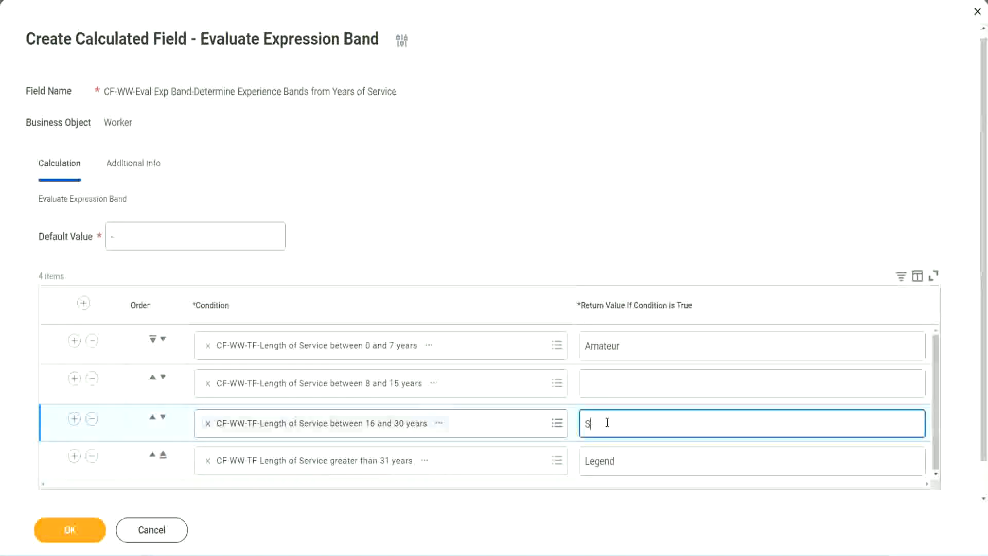
{"action": "type", "text": "enior"}
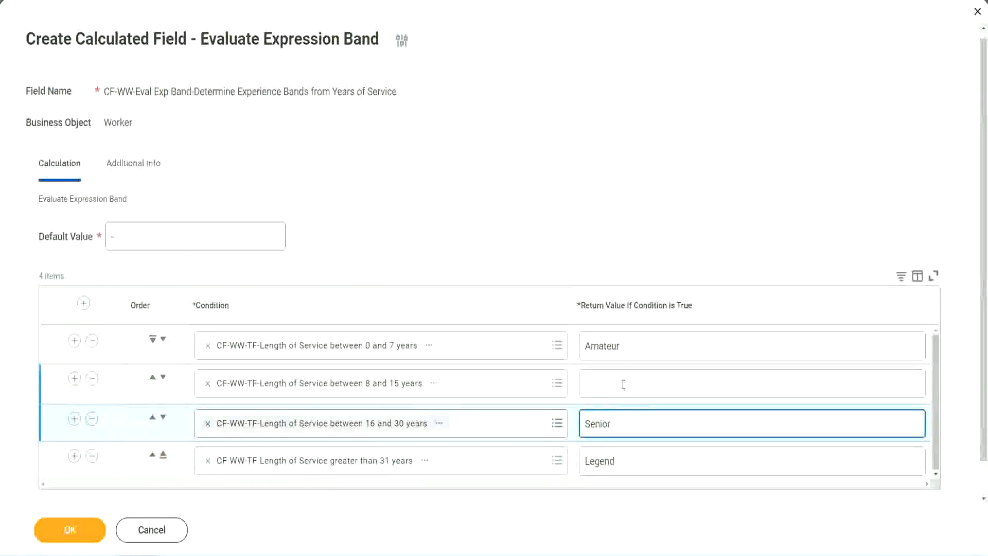
Enter the return value Experienced for the 8 to 15 years condition and save the calculated field
{"action": "left_click", "coordinate": [623, 384]}
{"action": "type", "text": "Ex"}
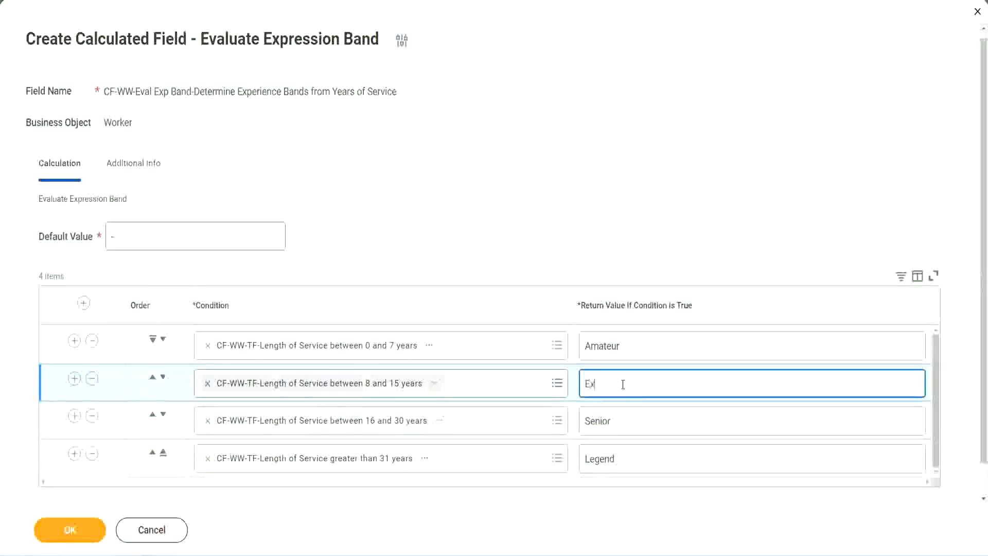
{"action": "type", "text": "perienced"}
{"action": "left_click", "coordinate": [69, 530]}
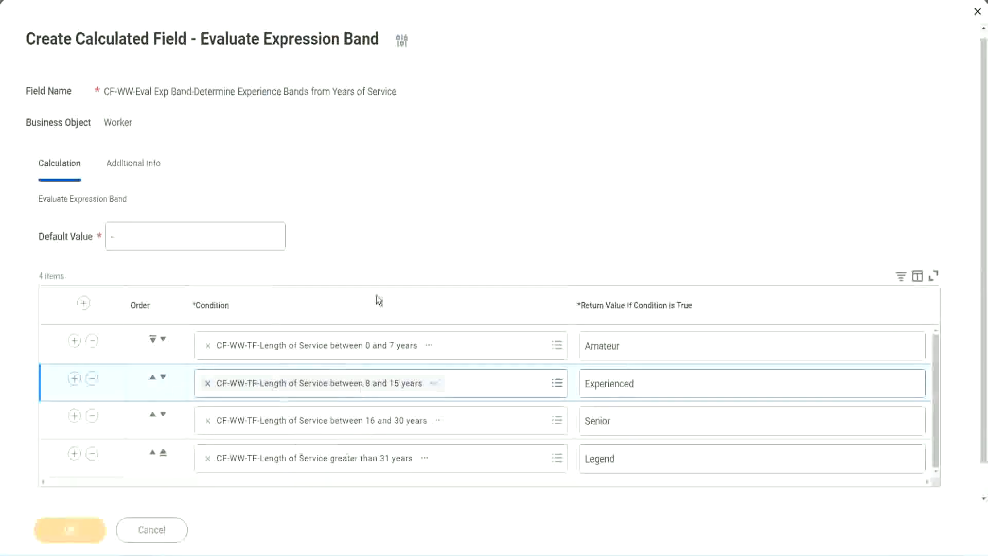
Review the return value of each condition in the saved calculated field and copy the field's name
{"action": "scroll", "coordinate": [338, 314], "scroll_direction": "down", "scroll_amount": 3}
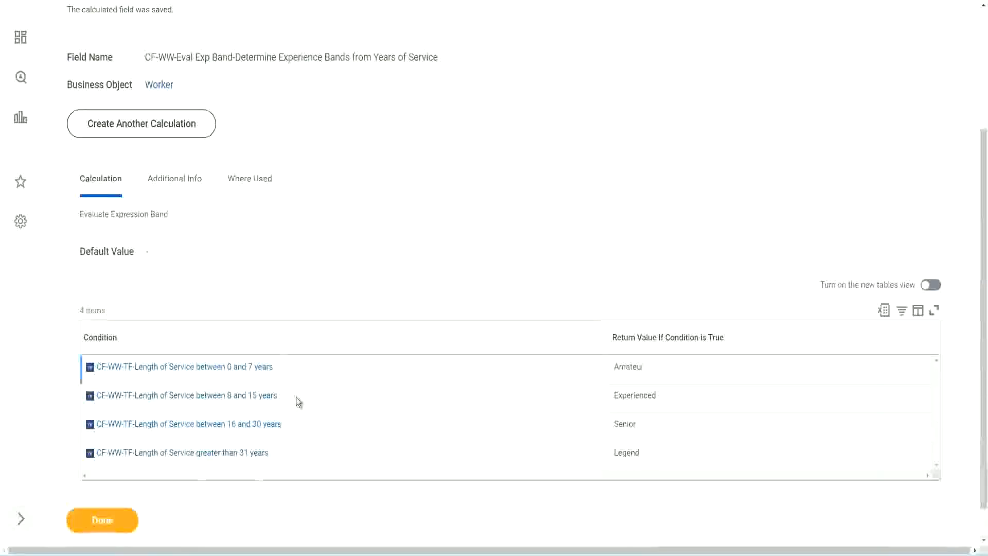
{"action": "double_click", "coordinate": [630, 366]}
{"action": "double_click", "coordinate": [635, 395]}
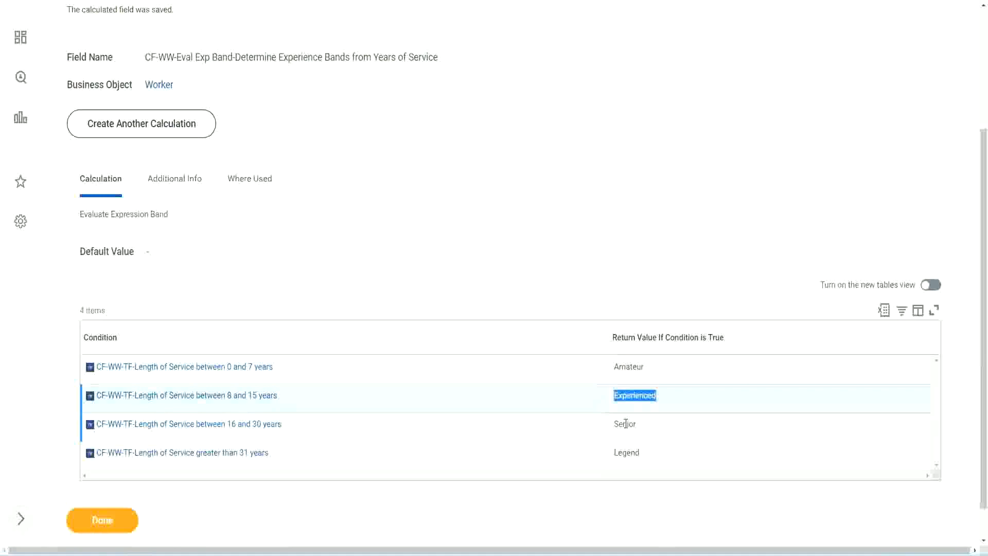
{"action": "double_click", "coordinate": [626, 423]}
{"action": "left_click", "coordinate": [629, 453]}
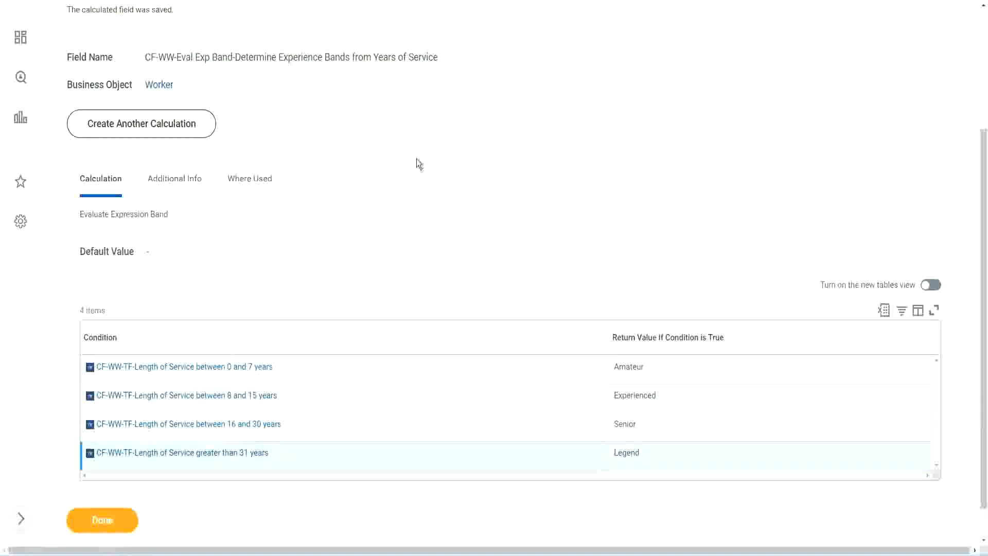
{"action": "scroll", "coordinate": [418, 163], "scroll_direction": "up", "scroll_amount": 3}
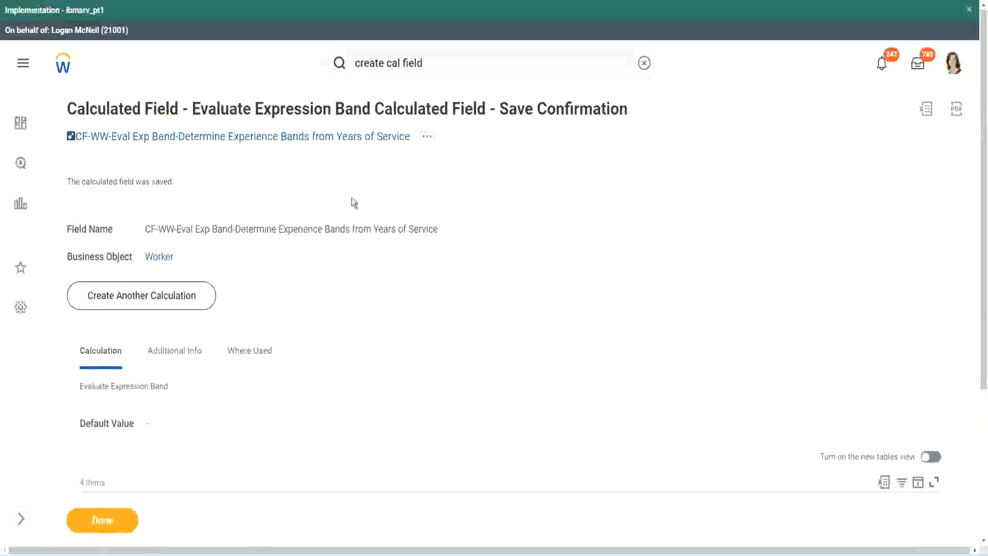
{"action": "right_click", "coordinate": [325, 162]}
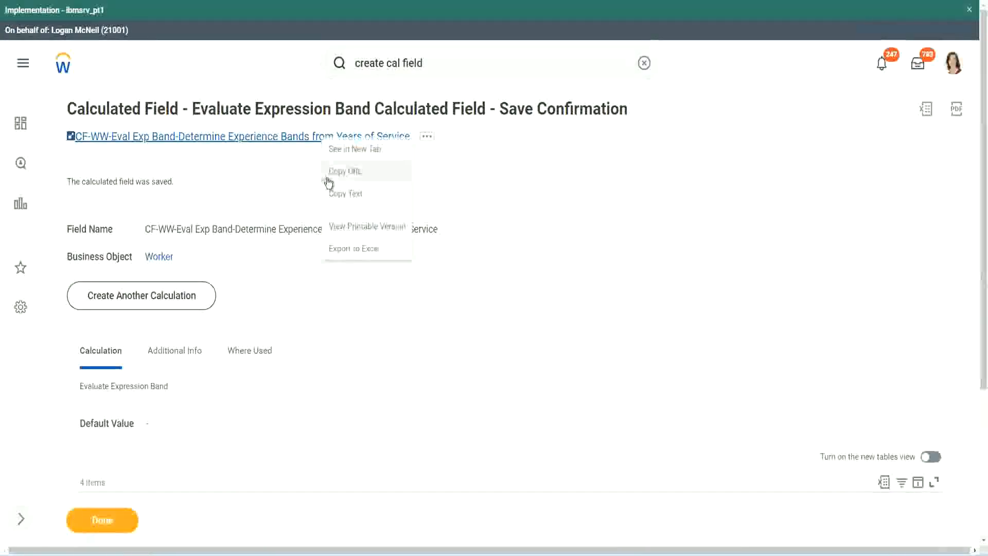
{"action": "left_click", "coordinate": [341, 194]}
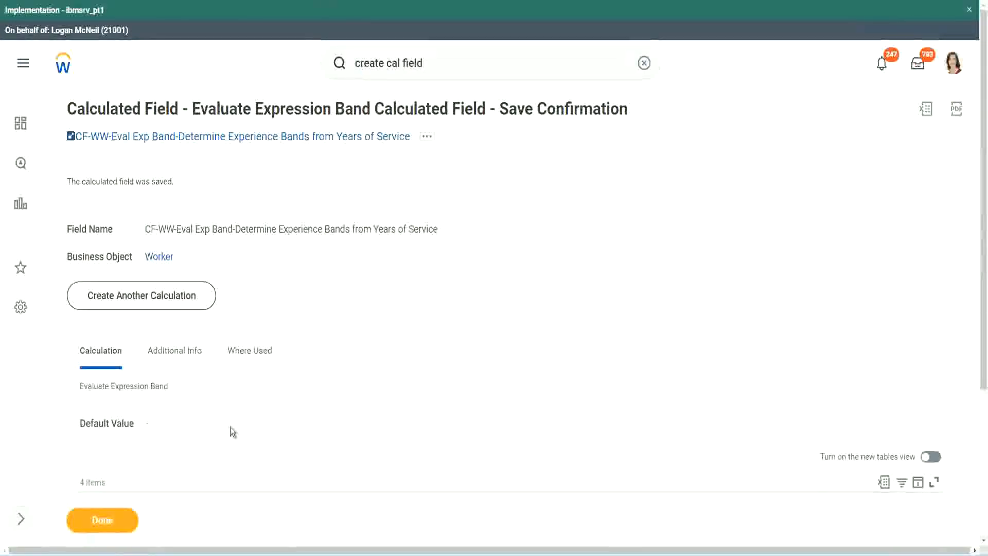
Examine the saved Evaluate Expression Band field's definition, including its business object, default value and conditions
{"action": "scroll", "coordinate": [328, 399], "scroll_direction": "down", "scroll_amount": 3}
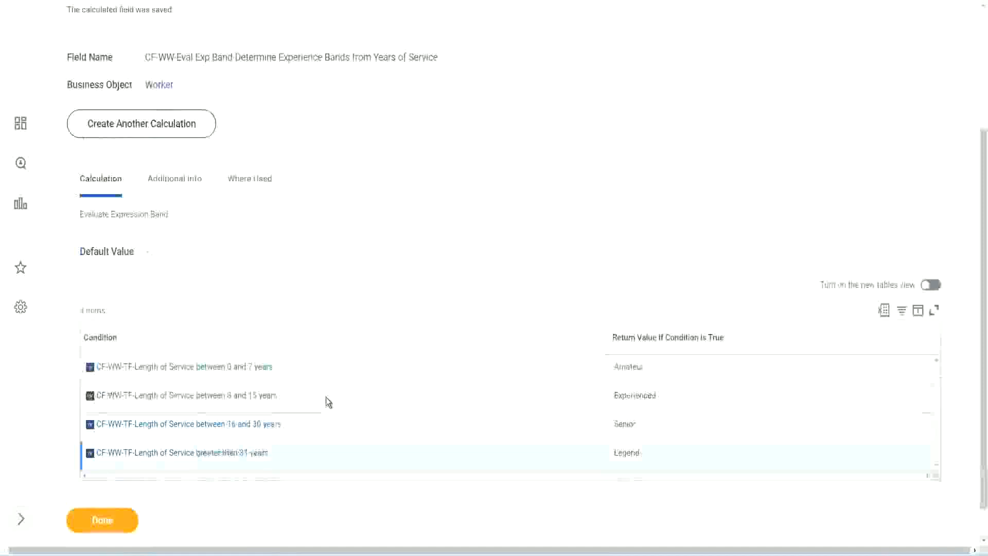
{"action": "scroll", "coordinate": [326, 397], "scroll_direction": "down", "scroll_amount": 1}
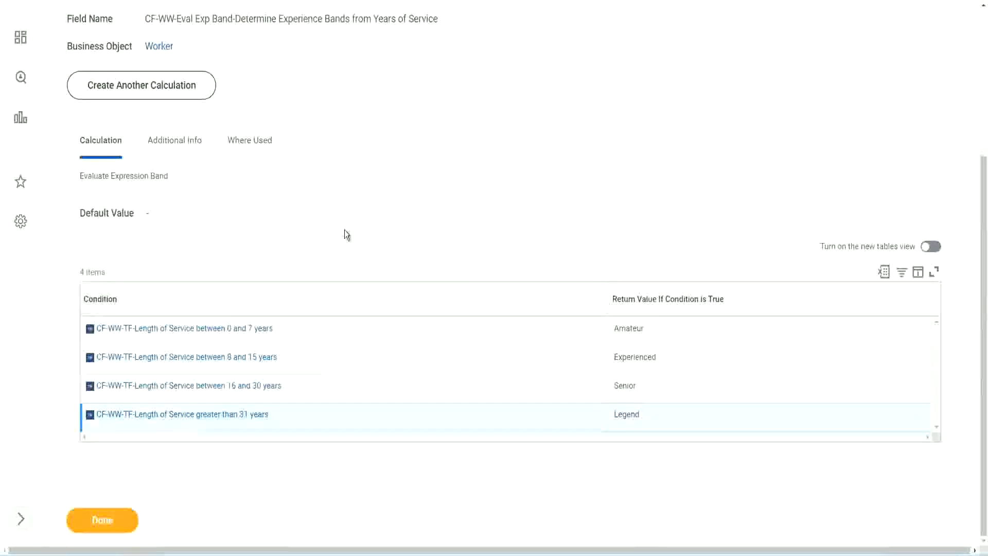
{"action": "scroll", "coordinate": [345, 230], "scroll_direction": "up", "scroll_amount": 2}
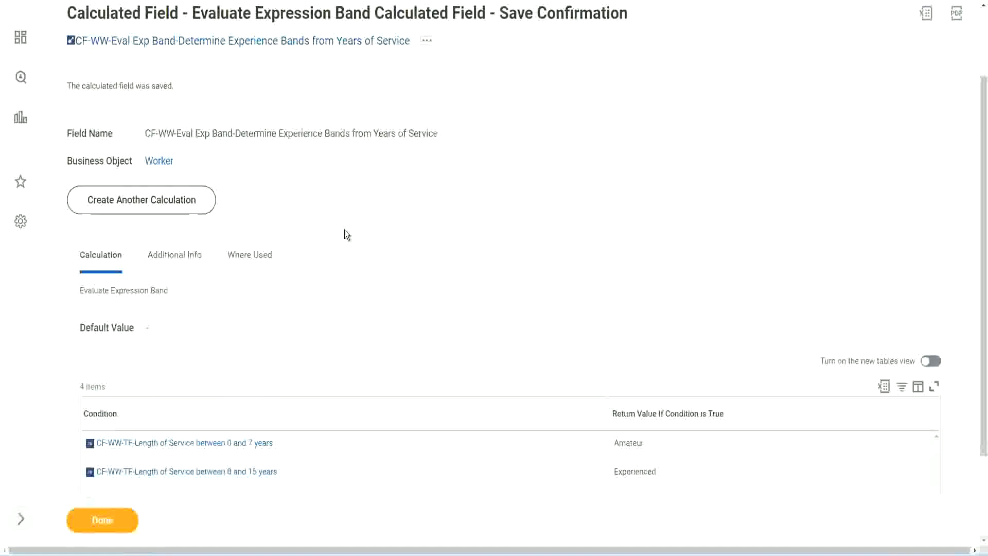
{"action": "scroll", "coordinate": [344, 229], "scroll_direction": "down", "scroll_amount": 2}
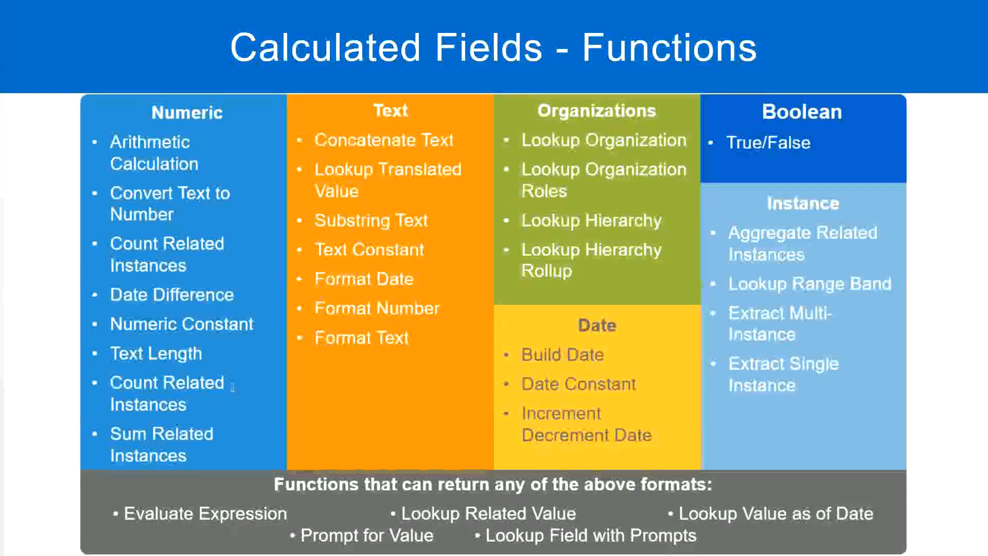
{"action": "key", "text": "alt+Tab"}
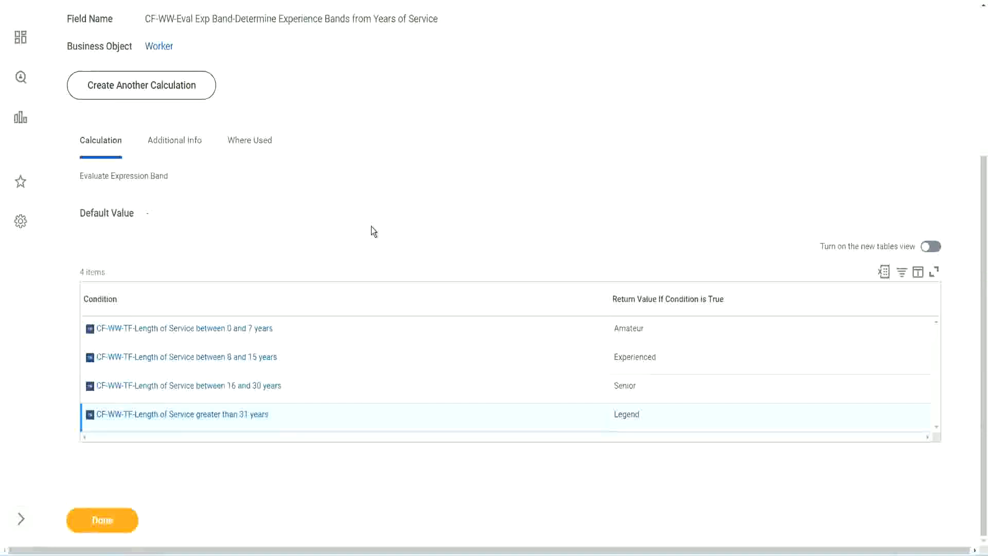
{"action": "scroll", "coordinate": [374, 232], "scroll_direction": "up", "scroll_amount": 2}
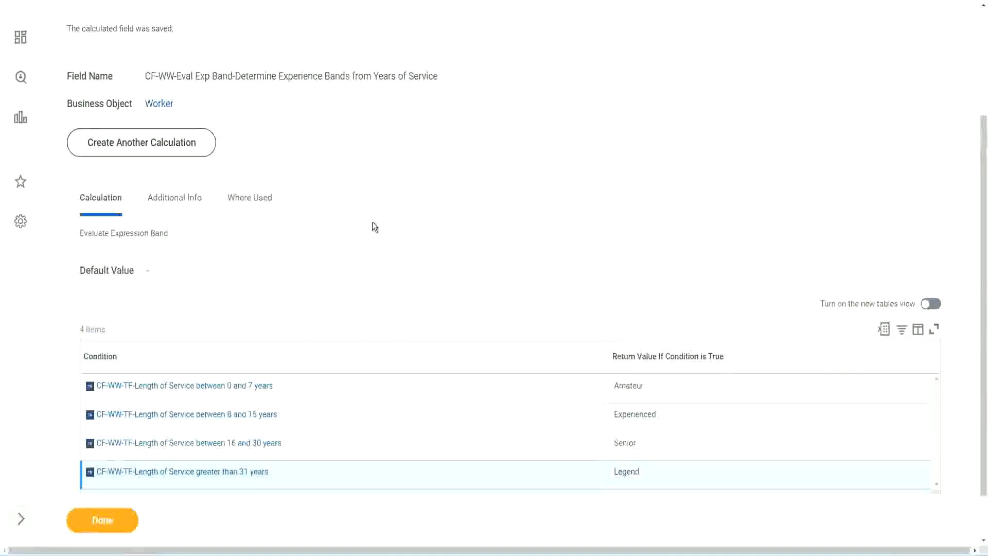
{"action": "scroll", "coordinate": [372, 222], "scroll_direction": "up", "scroll_amount": 3}
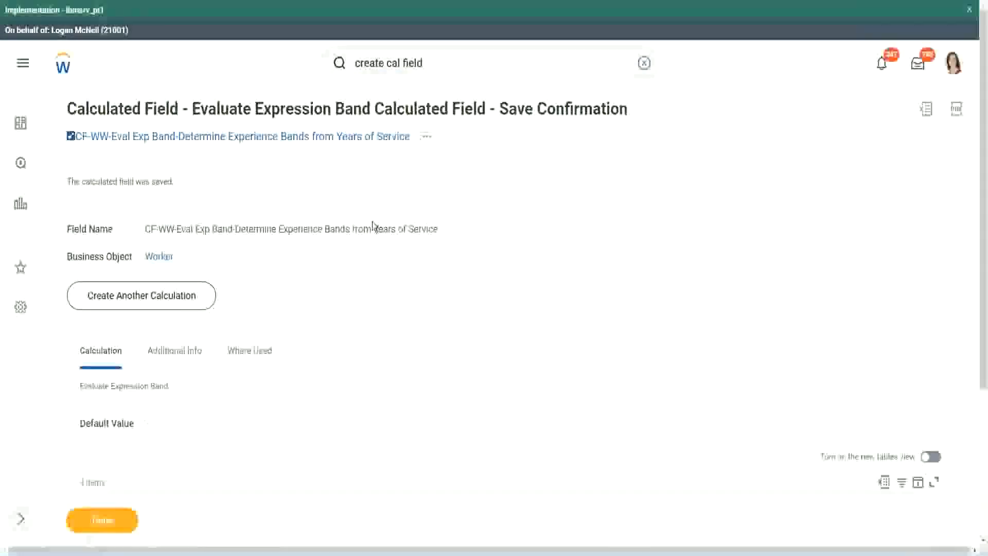
{"action": "scroll", "coordinate": [372, 224], "scroll_direction": "down", "scroll_amount": 4}
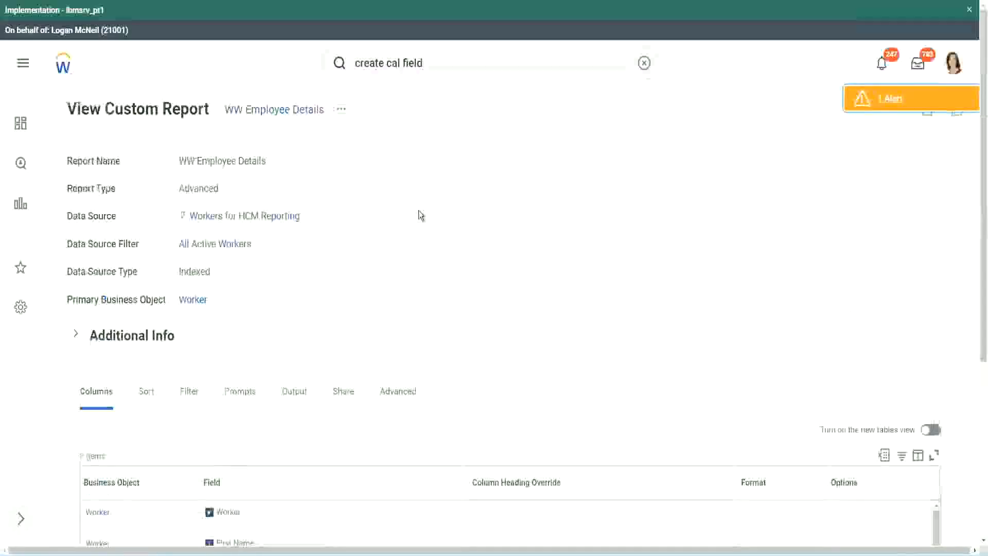
Open the WW Employee Details custom report for editing at the end of its column list
{"action": "left_click", "coordinate": [343, 110]}
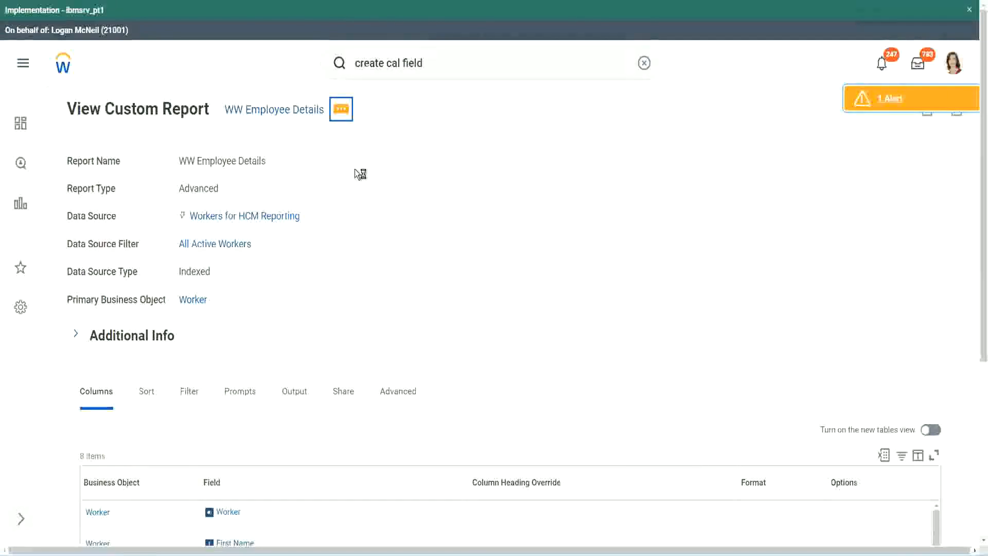
{"action": "mouse_move", "coordinate": [399, 173]}
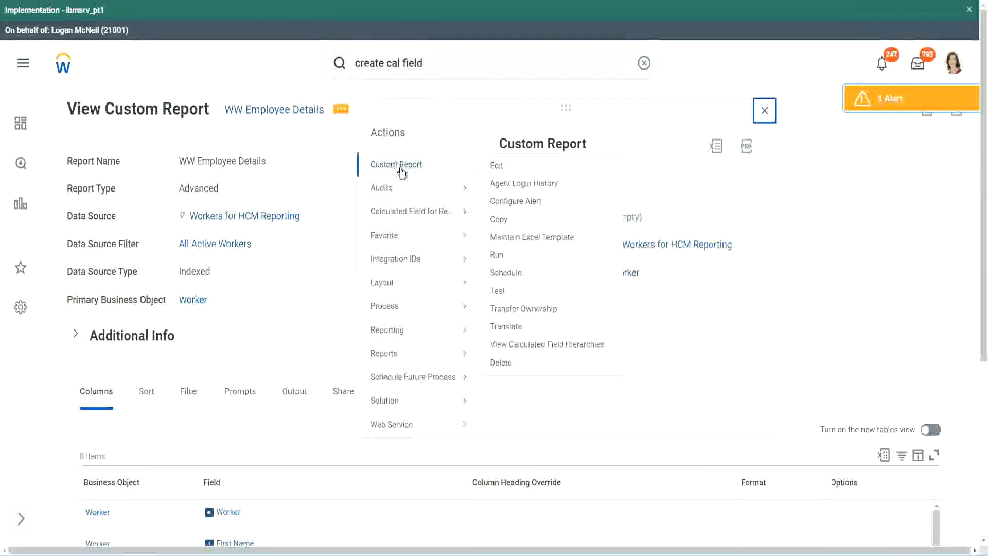
{"action": "left_click", "coordinate": [497, 165]}
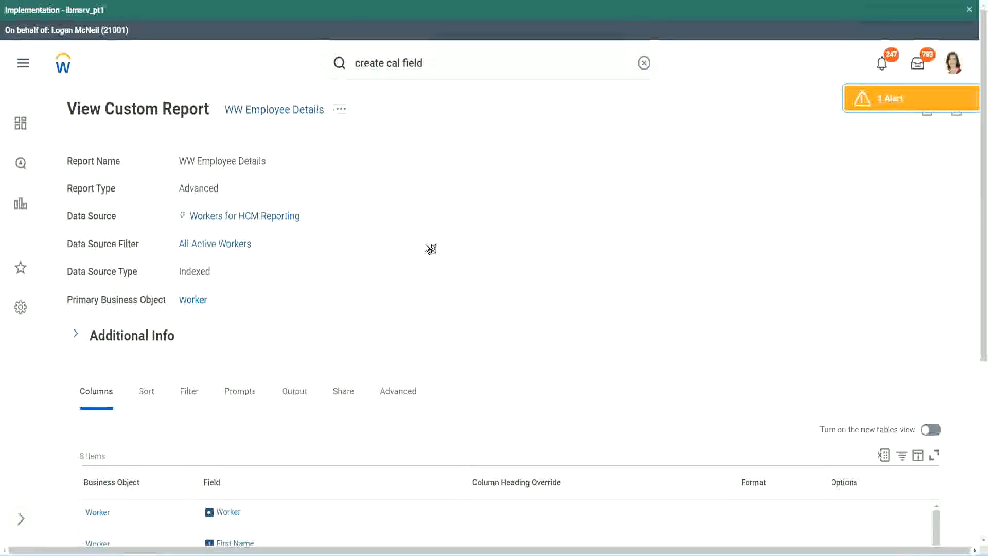
{"action": "scroll", "coordinate": [425, 243], "scroll_direction": "down", "scroll_amount": 1}
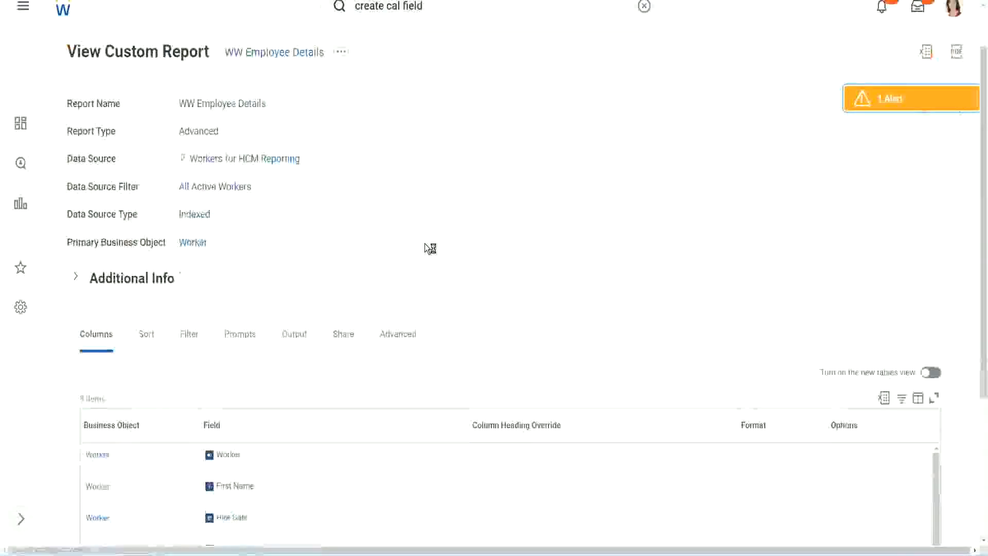
{"action": "scroll", "coordinate": [425, 243], "scroll_direction": "down", "scroll_amount": 4}
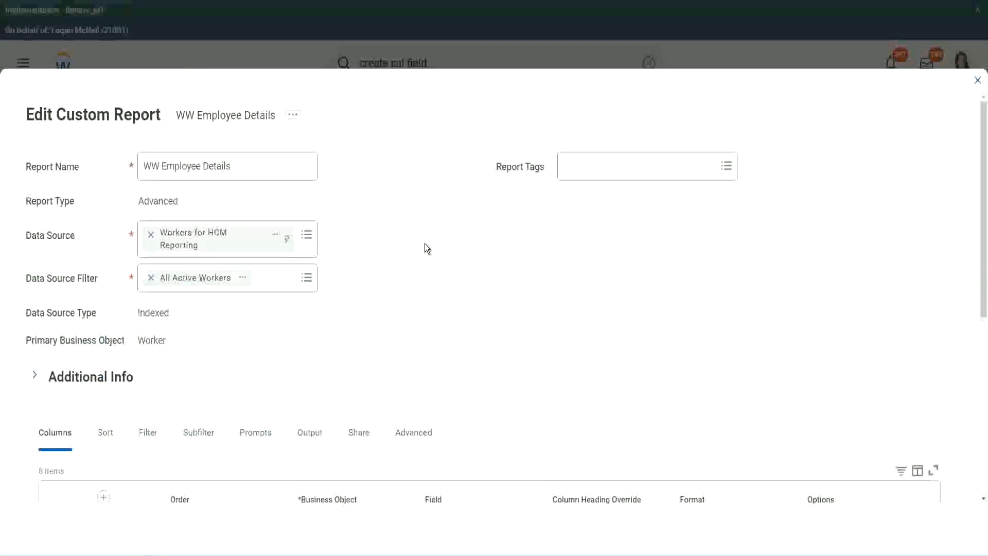
{"action": "scroll", "coordinate": [425, 243], "scroll_direction": "down", "scroll_amount": 8}
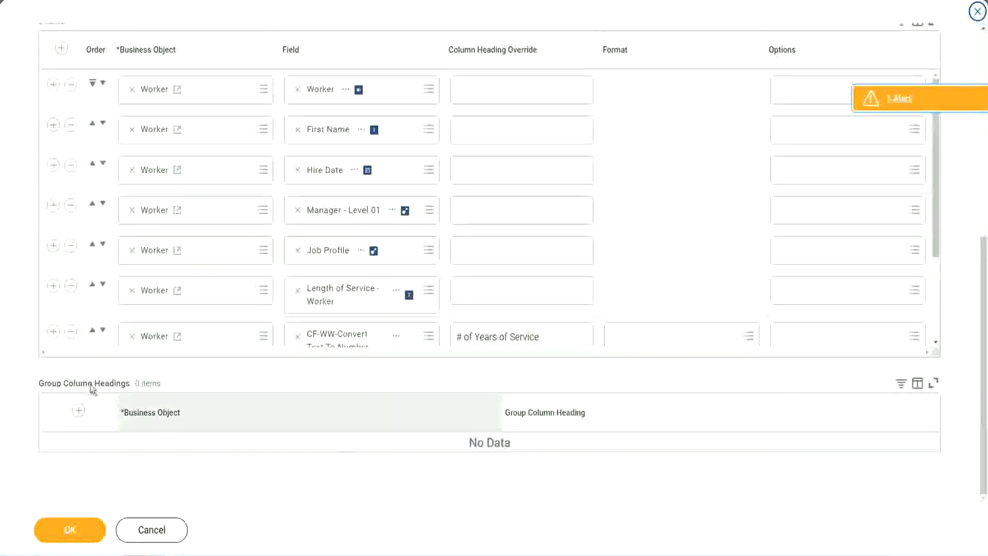
{"action": "scroll", "coordinate": [207, 252], "scroll_direction": "down", "scroll_amount": 3}
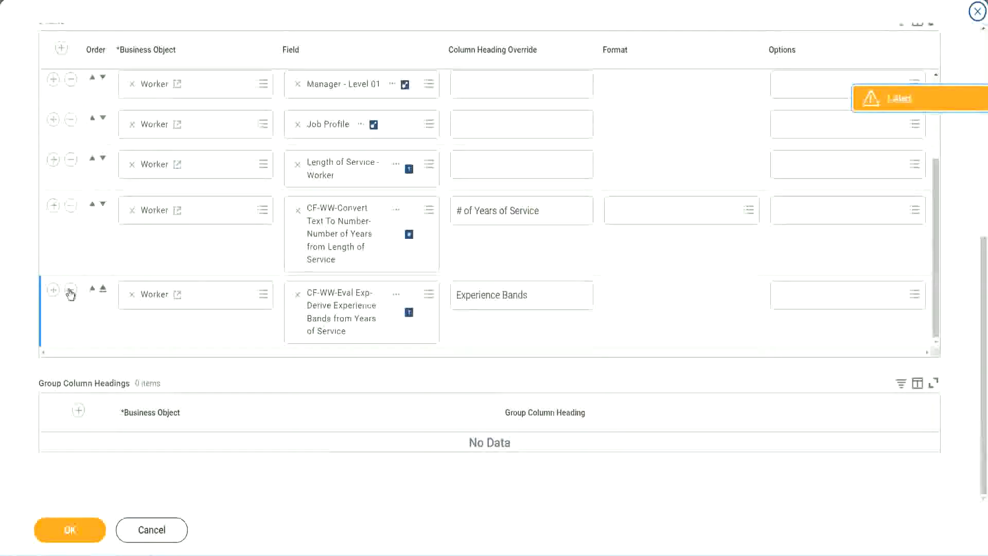
Add a column row after Experience Bands and paste the name of the existing CF-WW-Eval Exp-Derive Experience Bands field into its field search
{"action": "left_click", "coordinate": [53, 290]}
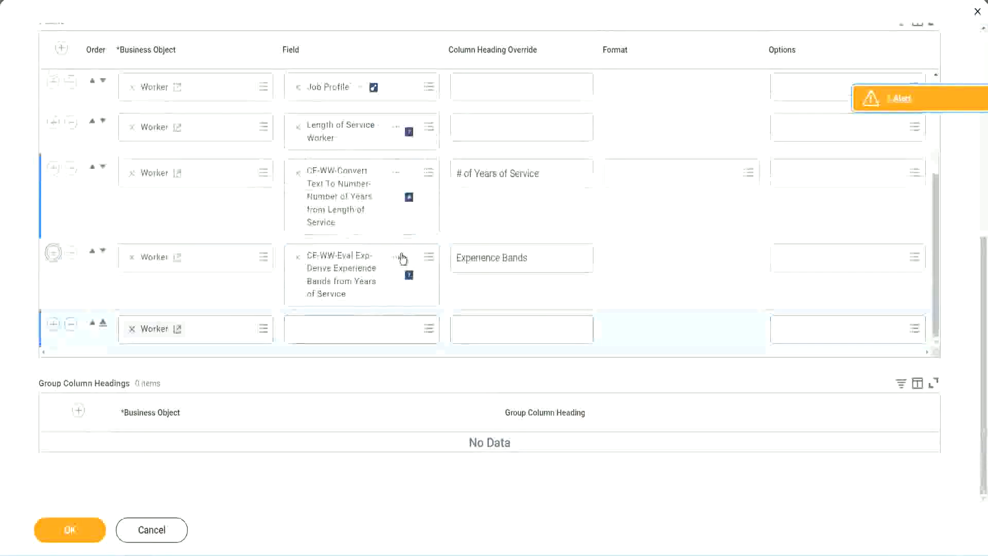
{"action": "right_click", "coordinate": [344, 278]}
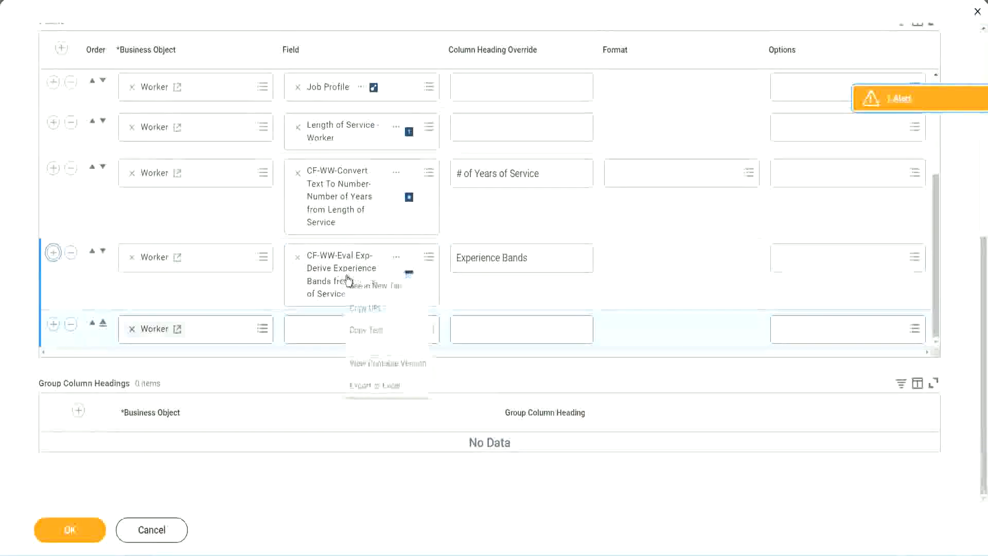
{"action": "left_click", "coordinate": [375, 328]}
{"action": "left_click", "coordinate": [359, 337]}
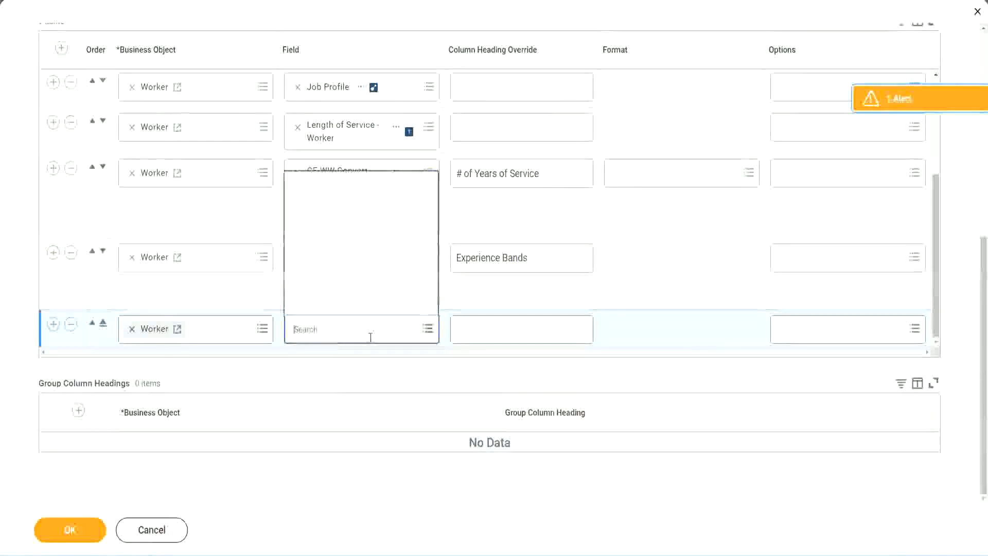
{"action": "key", "text": "ctrl+v"}
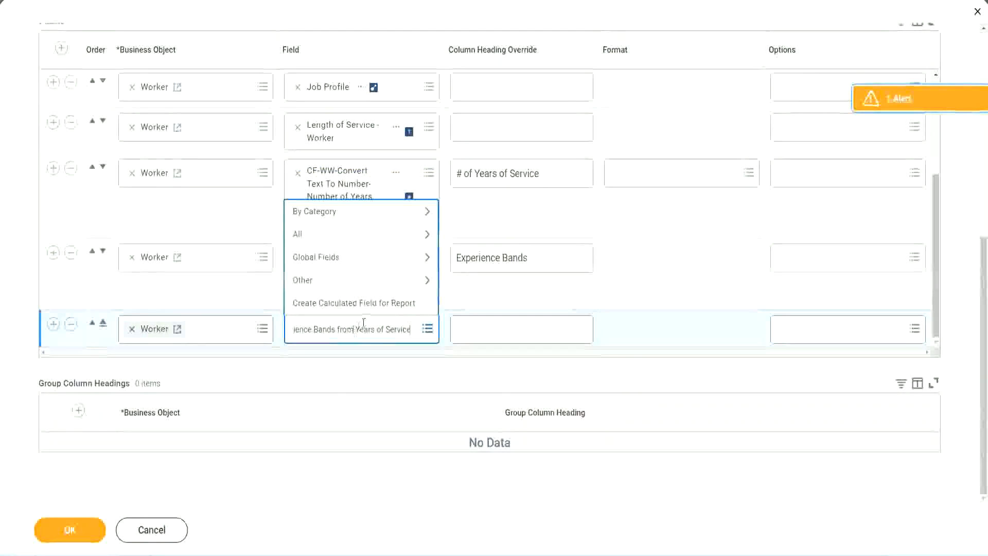
Change the field search to CF-WW-Eval Exp Band and select CF-WW-Eval Exp Band-Determine Experience Bands from Years of Service for the new row
{"action": "left_click_drag", "start_coordinate": [298, 321], "coordinate": [253, 327]}
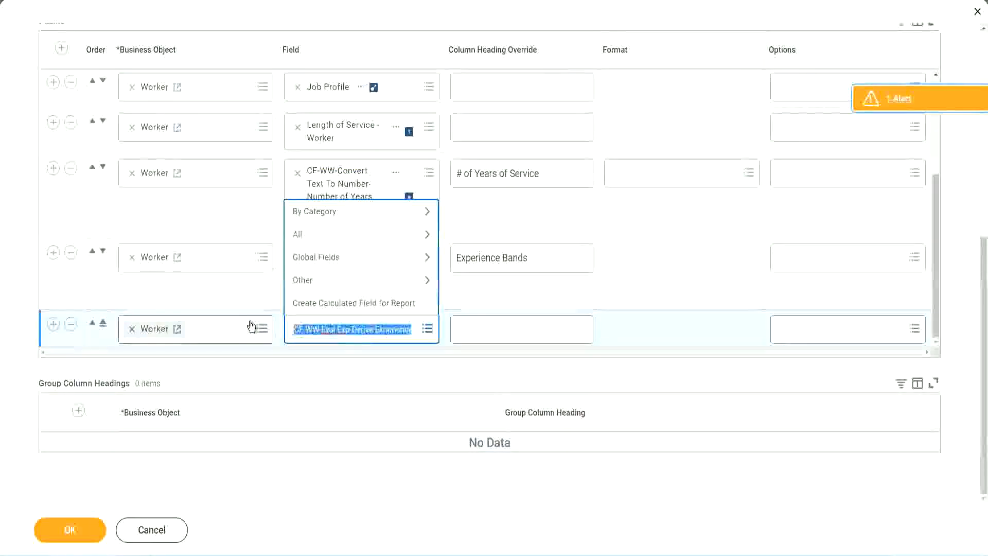
{"action": "left_click", "coordinate": [356, 336]}
{"action": "type", "text": "Band"}
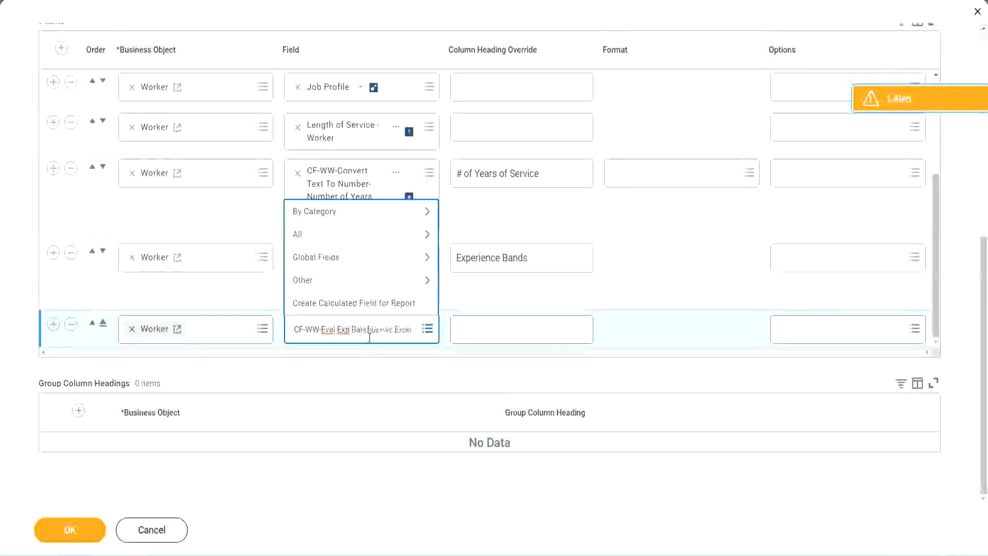
{"action": "key", "text": "Delete"}
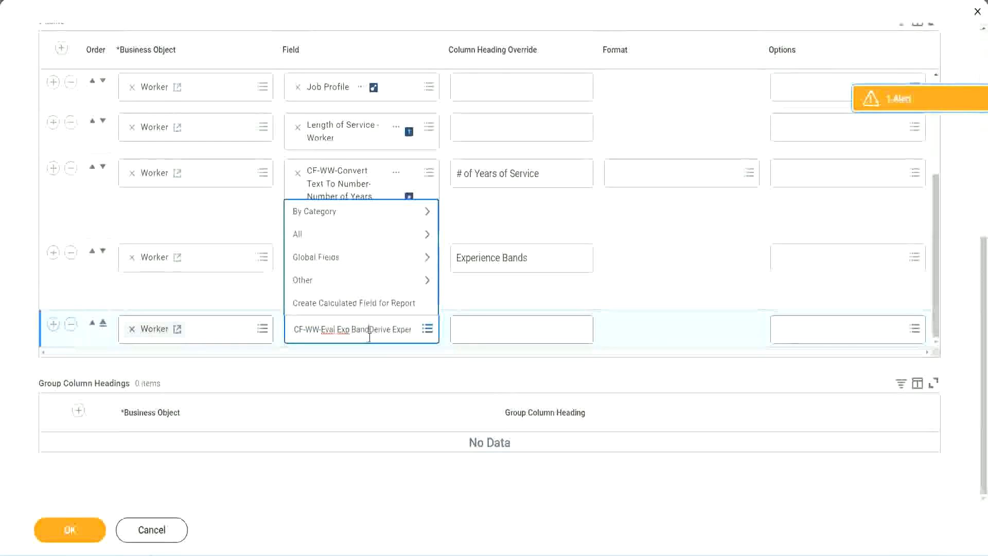
{"action": "key", "text": "Delete"}
{"action": "key", "text": "Delete"}
{"action": "key", "text": "Delete"}
{"action": "key", "text": "Delete"}
{"action": "key", "text": "Delete"}
{"action": "key", "text": "Delete"}
{"action": "key", "text": "Delete"}
{"action": "key", "text": "Delete"}
{"action": "key", "text": "Delete"}
{"action": "key", "text": "Delete"}
{"action": "key", "text": "Delete"}
{"action": "key", "text": "Delete"}
{"action": "key", "text": "Delete"}
{"action": "key", "text": "Delete"}
{"action": "key", "text": "Delete"}
{"action": "key", "text": "Delete"}
{"action": "key", "text": "Delete"}
{"action": "key", "text": "Delete"}
{"action": "key", "text": "Delete"}
{"action": "key", "text": "Delete"}
{"action": "key", "text": "Return"}
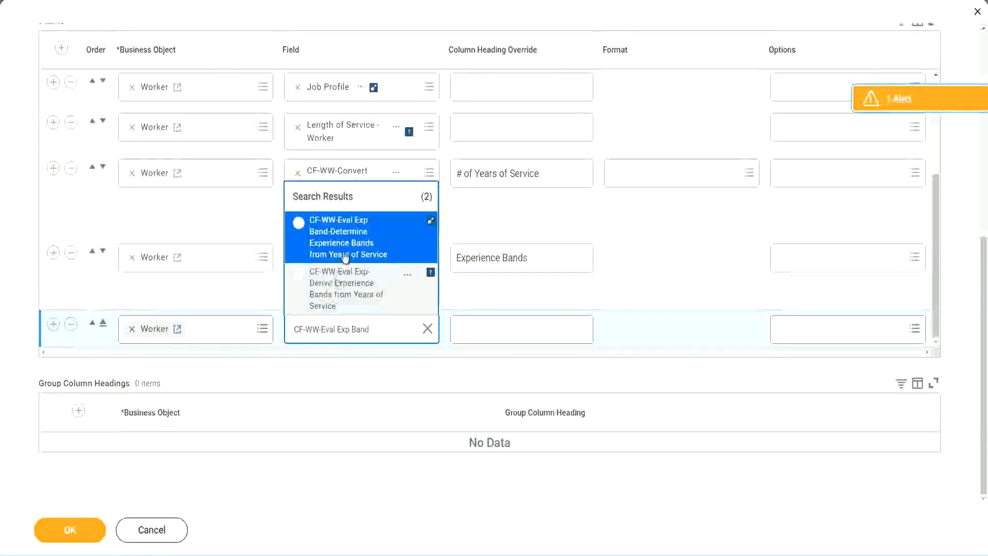
{"action": "left_click", "coordinate": [361, 243]}
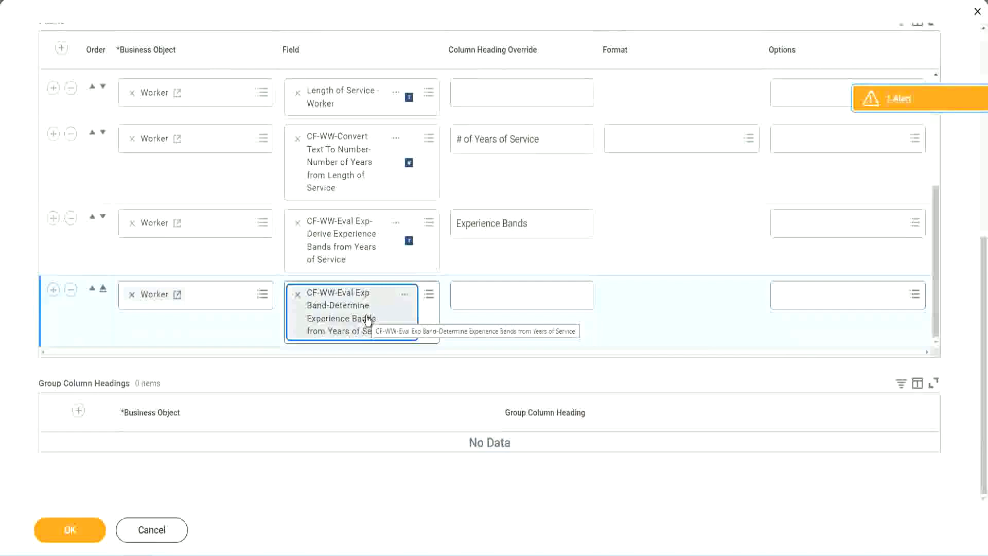
Set the new column's heading override to Experience Bands (Eval Exp Bands), reusing the Experience Bands heading text, and save the report
{"action": "left_click", "coordinate": [544, 224]}
{"action": "key", "text": "ctrl+c"}
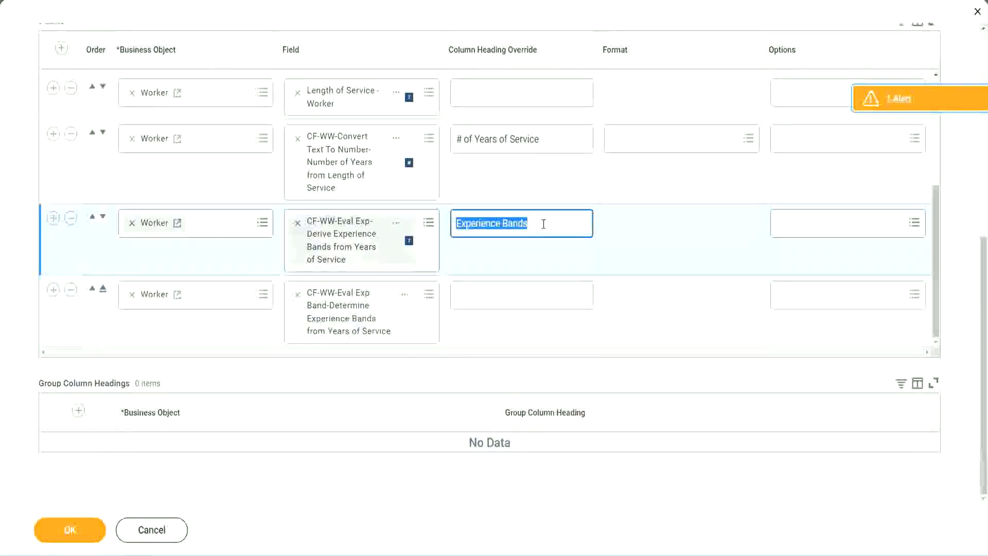
{"action": "left_click", "coordinate": [479, 294]}
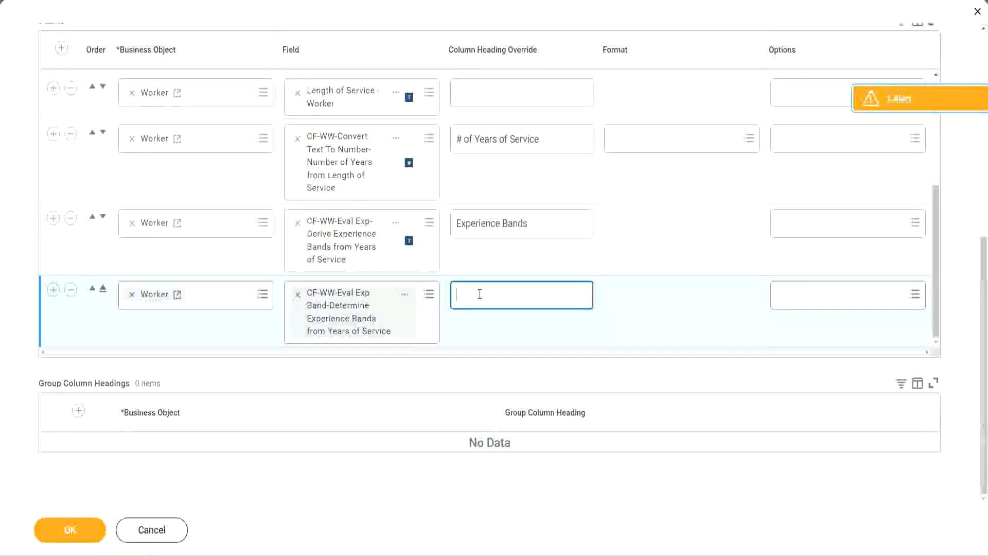
{"action": "key", "text": "ctrl+v"}
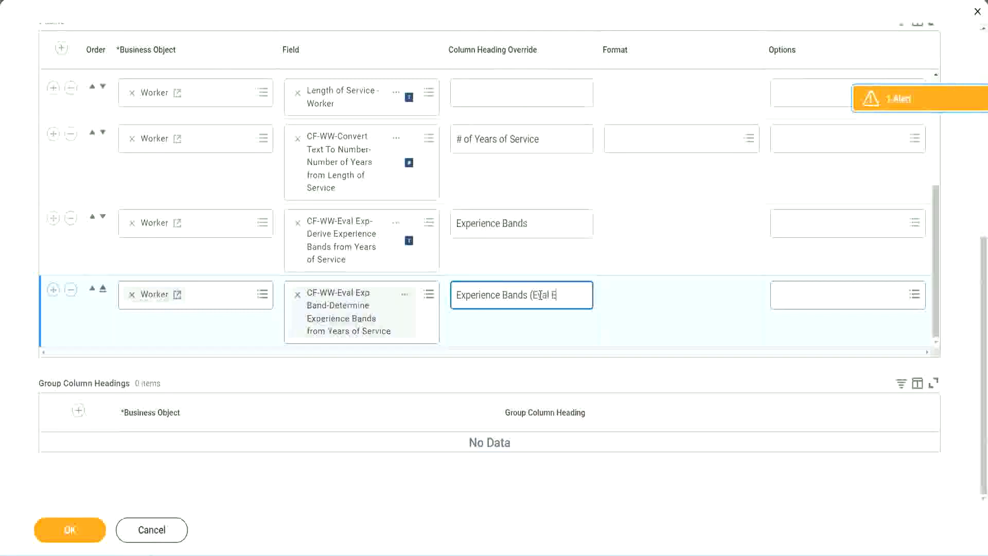
{"action": "type", "text": "(Eval Exp Bands"}
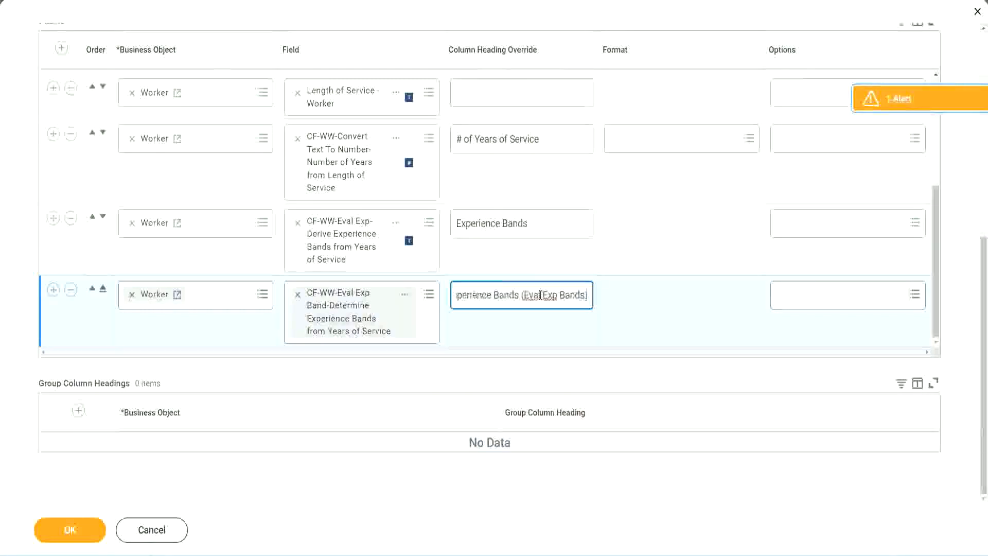
{"action": "double_click", "coordinate": [553, 295]}
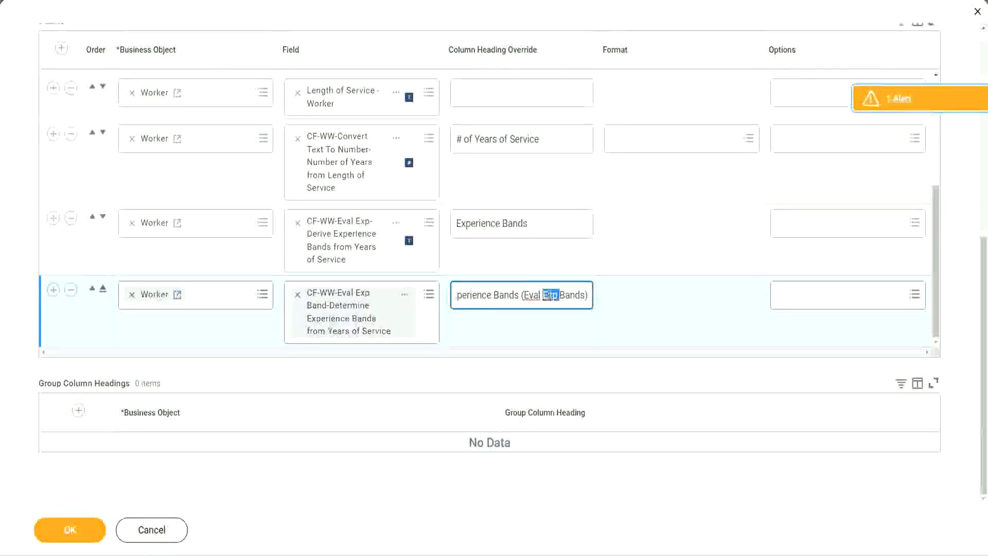
{"action": "left_click", "coordinate": [570, 289]}
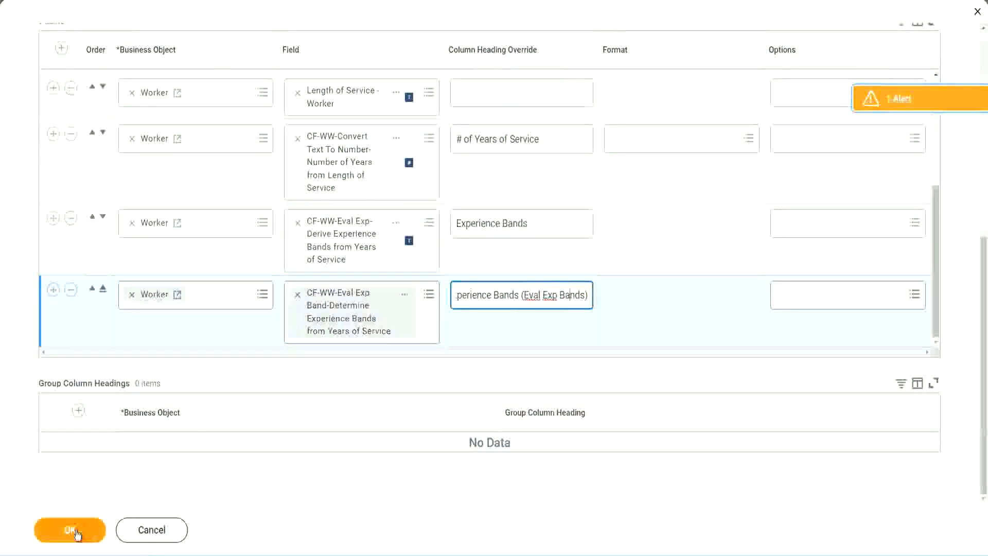
{"action": "left_click", "coordinate": [72, 531]}
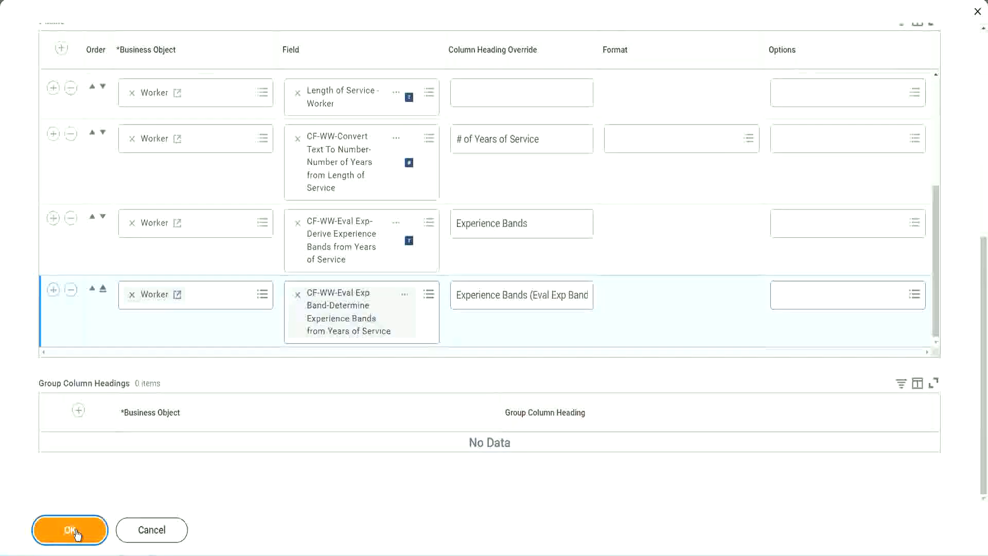